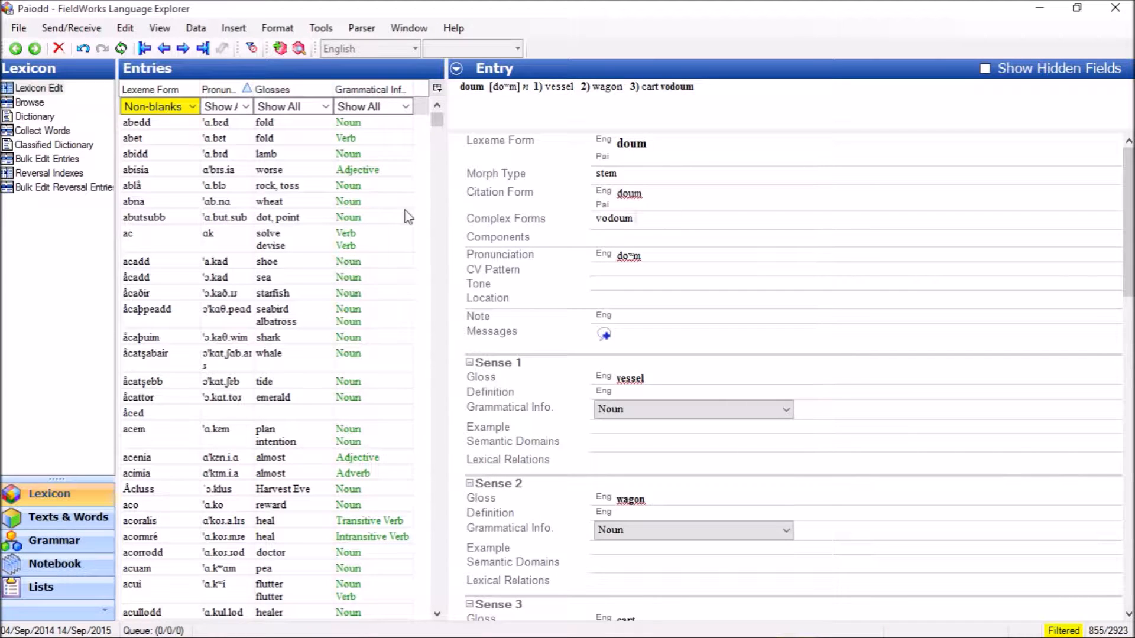
# - Widen the Entries pane and highlight the dictionary preview text of the doum entry
pyautogui.moveTo(447, 217); pyautogui.dragTo(581, 202)
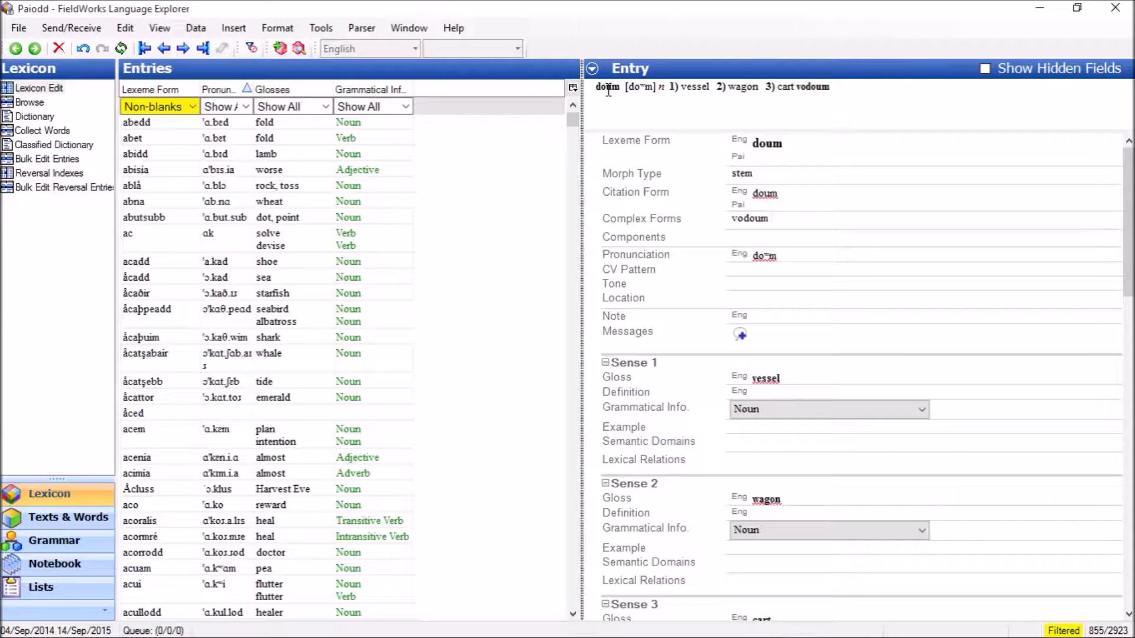
pyautogui.moveTo(835, 87); pyautogui.dragTo(591, 77)
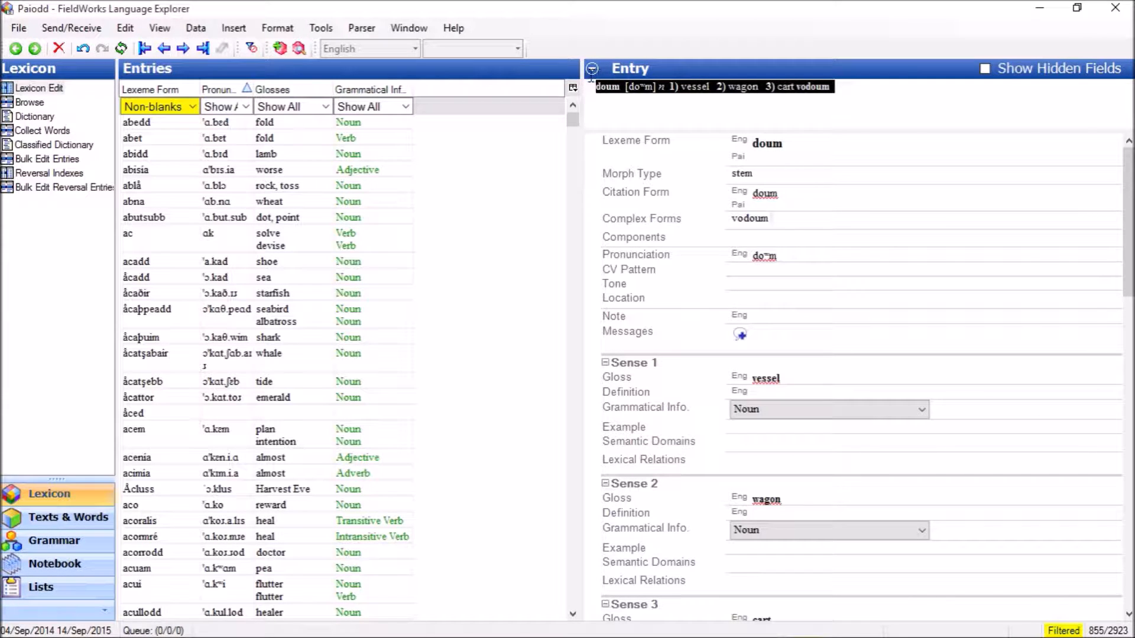
pyautogui.click(725, 87)
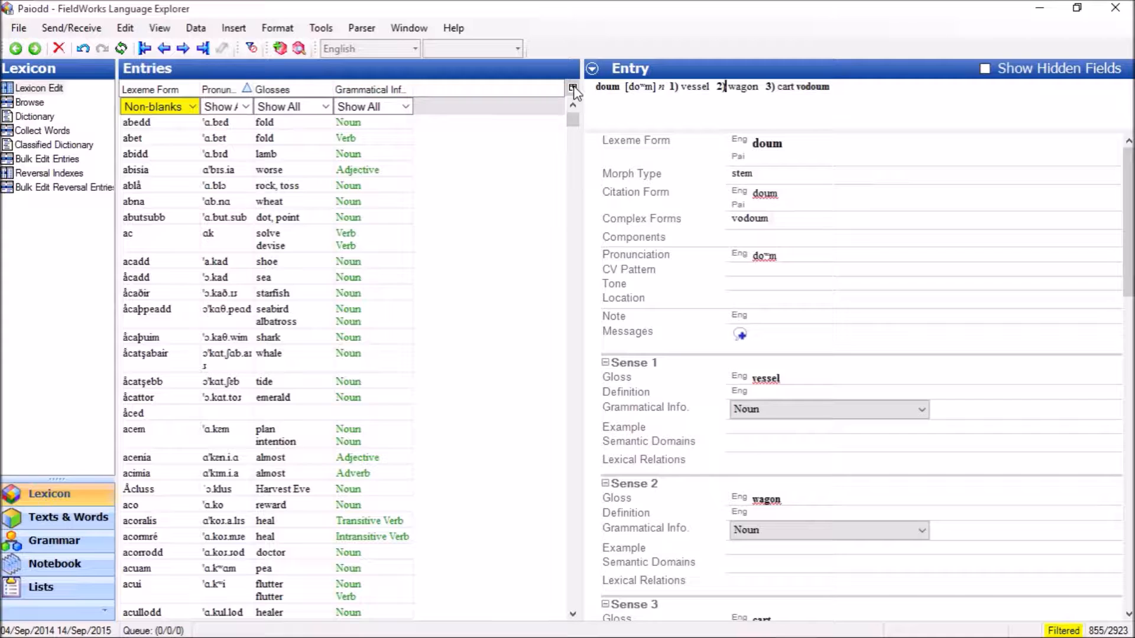
pyautogui.moveTo(619, 86); pyautogui.dragTo(596, 86)
# - Fill in the doum entry's Pai lexeme form with the word in the Pai writing system
pyautogui.click(798, 144)
pyautogui.click(763, 159)
pyautogui.write('dou')
# - Review the available morpheme types for the doum entry and keep stem selected
pyautogui.click(758, 176)
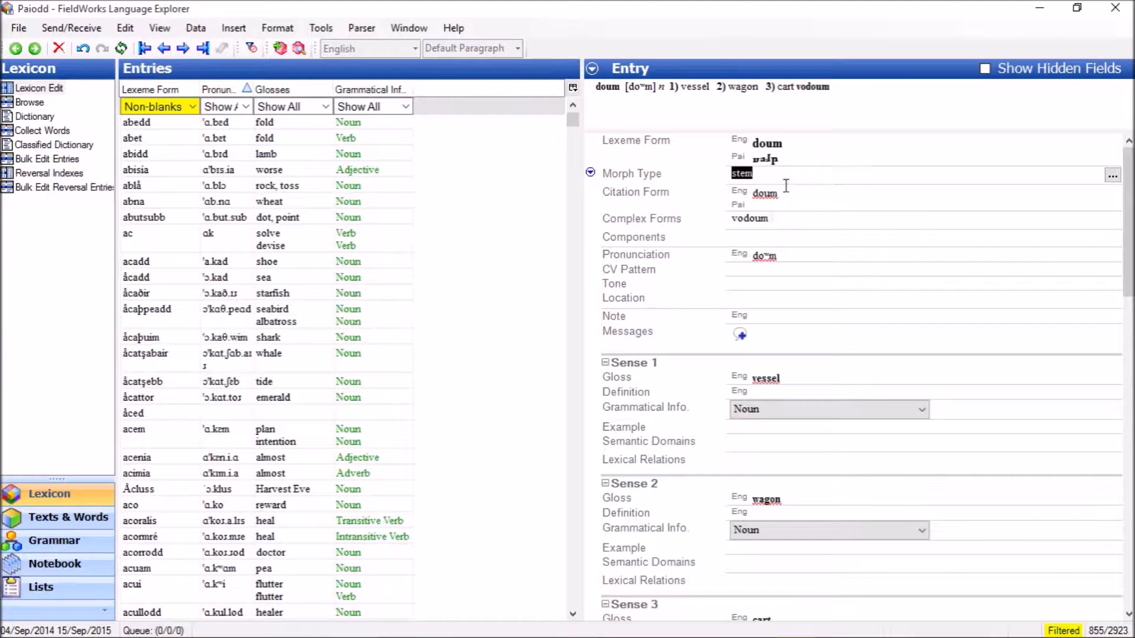
pyautogui.click(1114, 177)
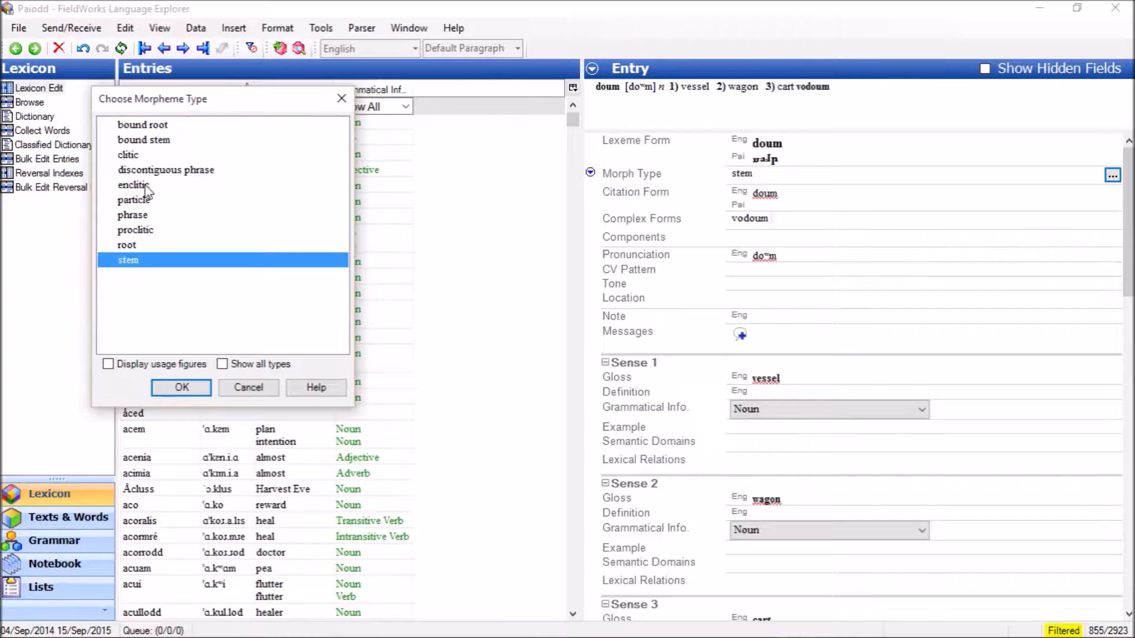
pyautogui.click(190, 390)
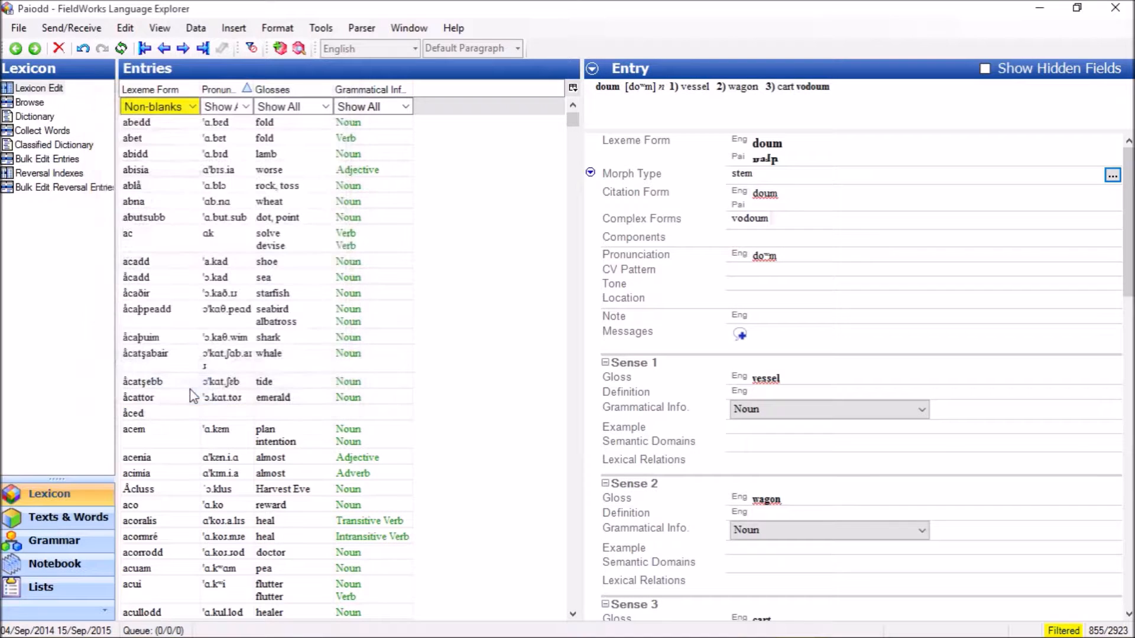
# - Add the Morph Type column to the Entries list
pyautogui.click(573, 89)
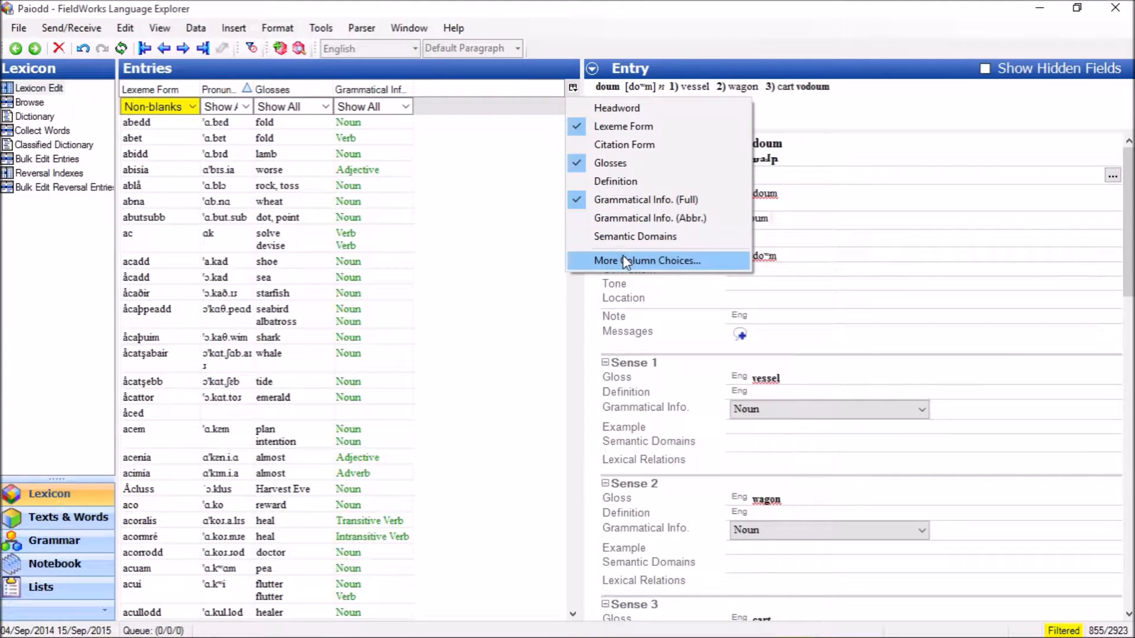
pyautogui.click(625, 262)
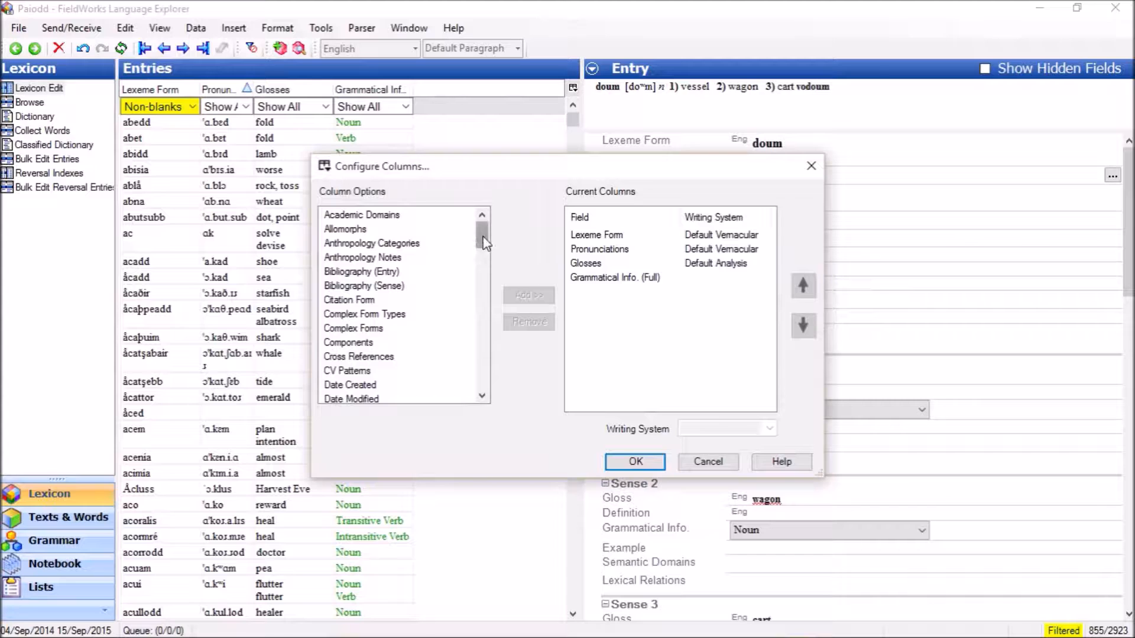
pyautogui.moveTo(483, 242); pyautogui.dragTo(491, 329)
pyautogui.click(367, 314)
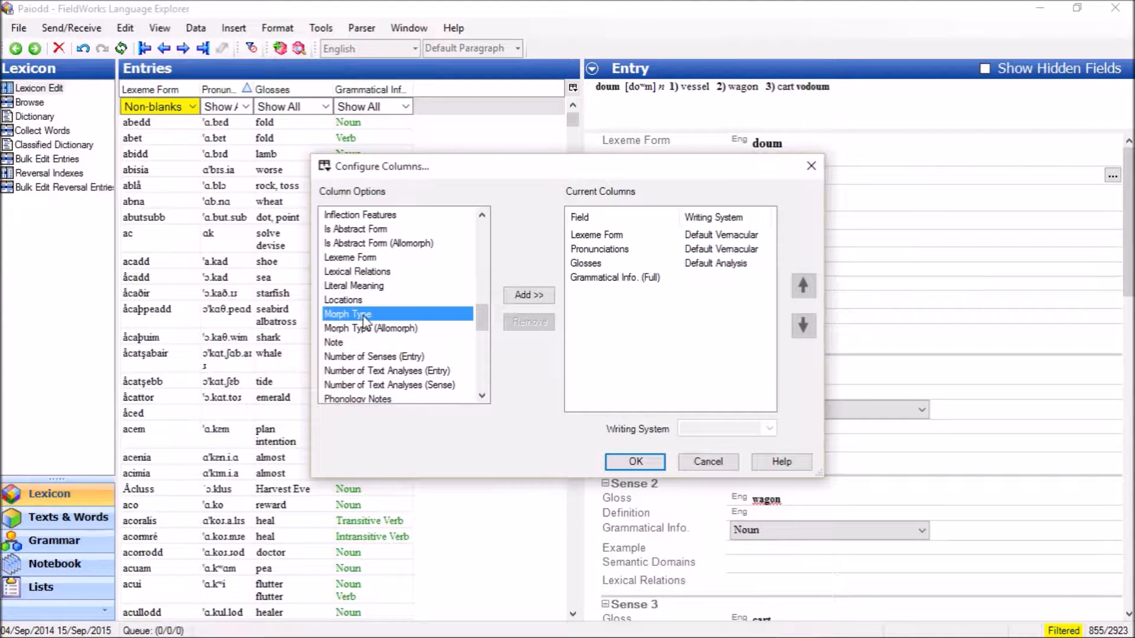
pyautogui.click(526, 296)
pyautogui.click(635, 461)
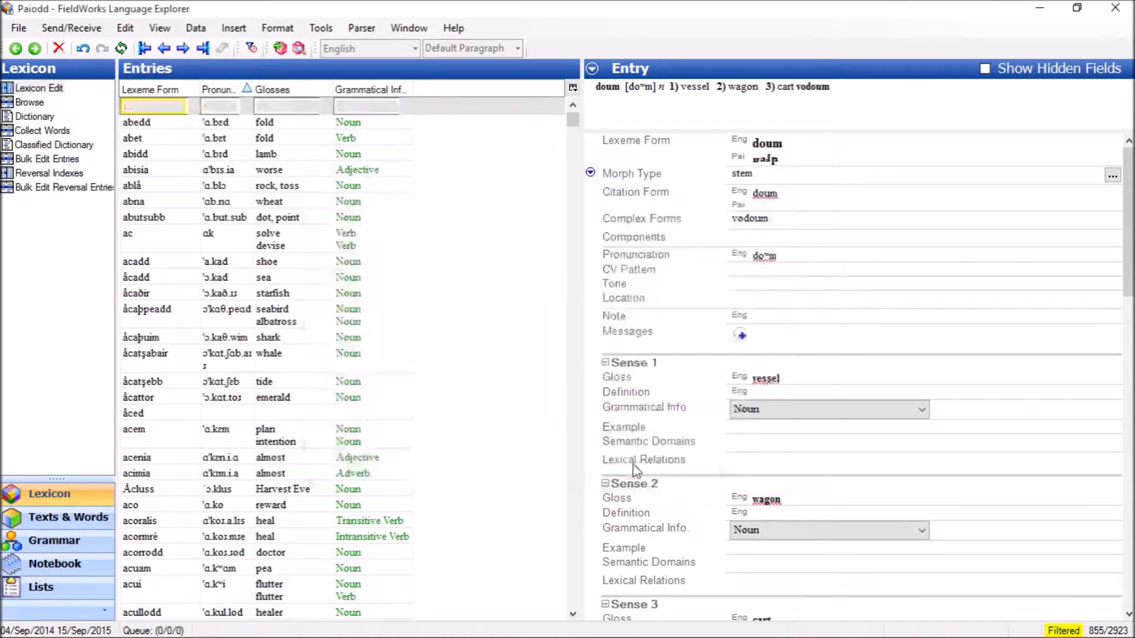
# - Look through the Entries list to compare the morph types of different words, and return to its beginning
pyautogui.scroll(-2, 505, 186)
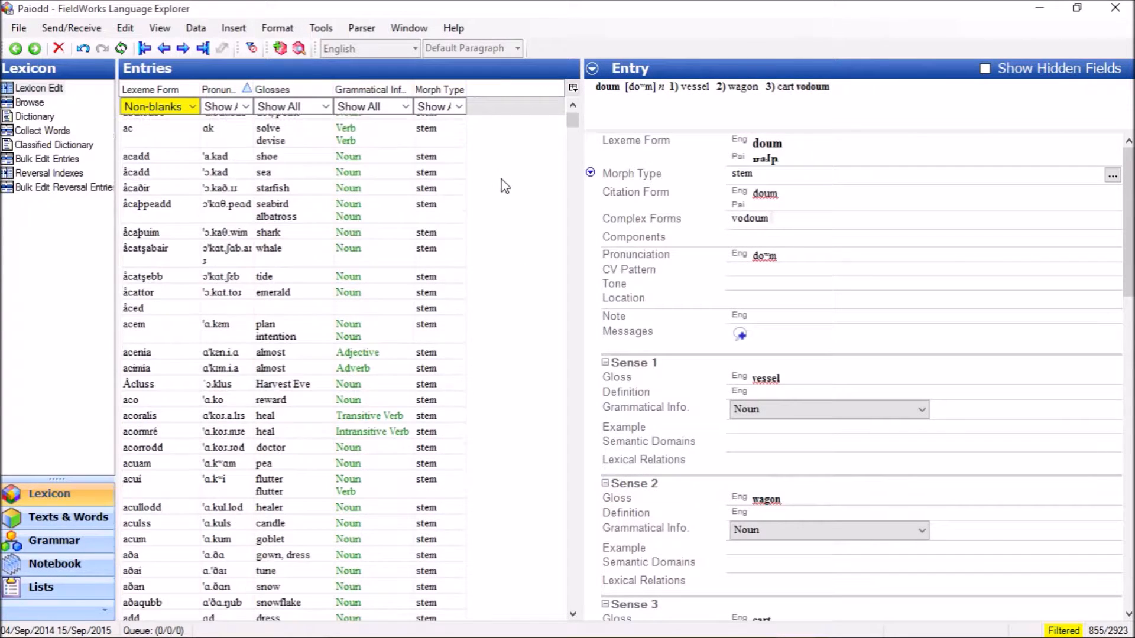
pyautogui.scroll(-7, 504, 186)
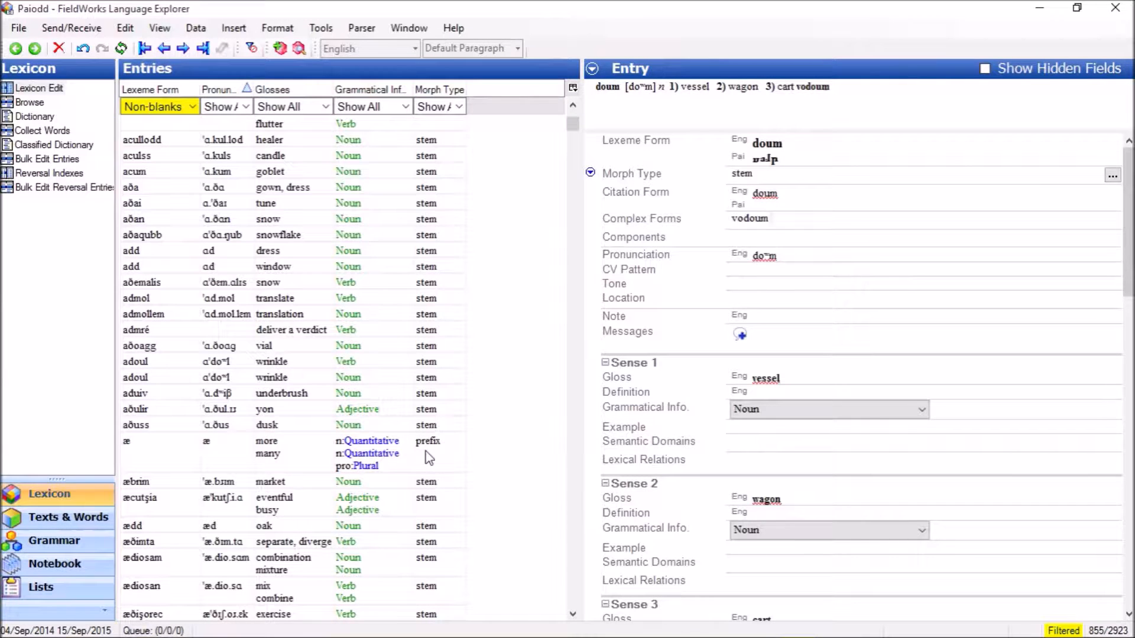
pyautogui.scroll(-7, 473, 461)
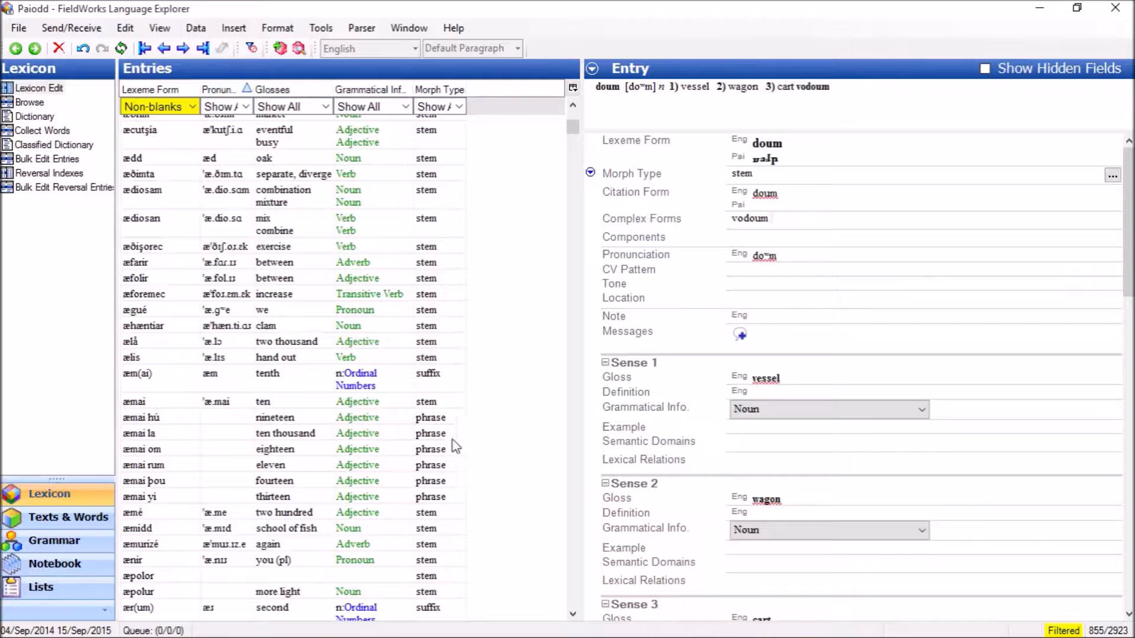
pyautogui.scroll(-1, 512, 407)
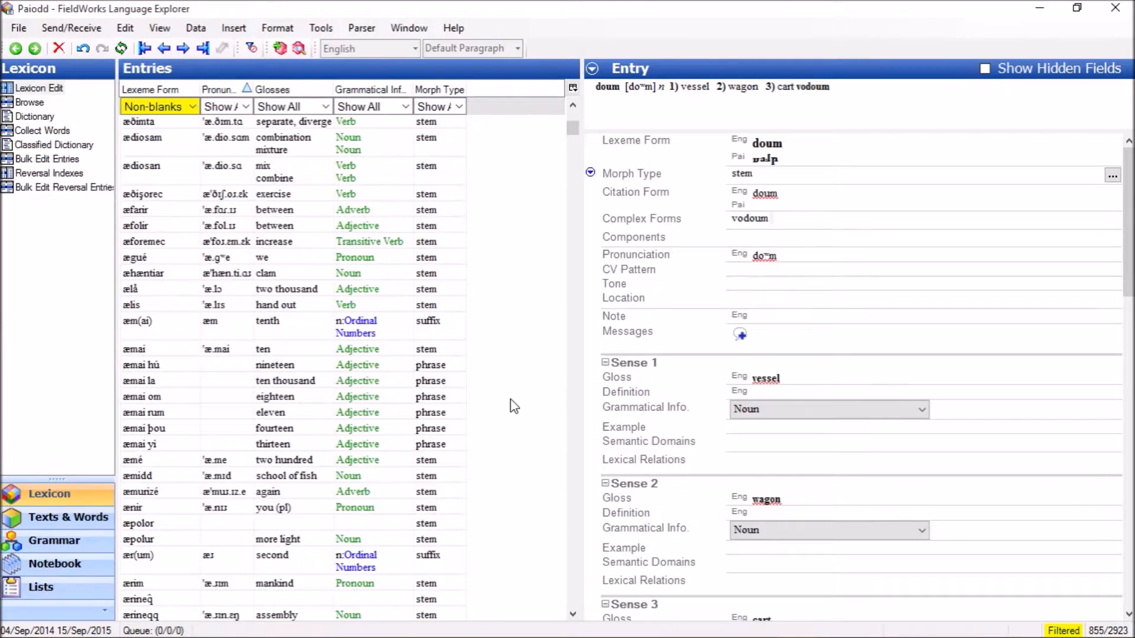
pyautogui.scroll(-6, 514, 406)
pyautogui.scroll(-10, 479, 444)
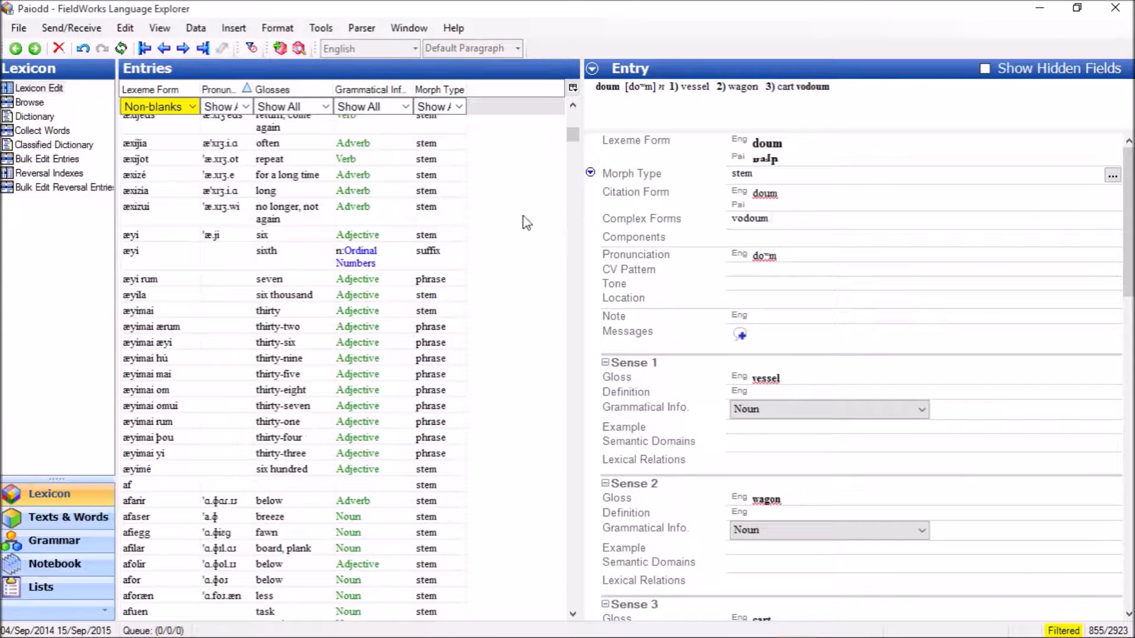
pyautogui.moveTo(571, 132); pyautogui.dragTo(571, 117)
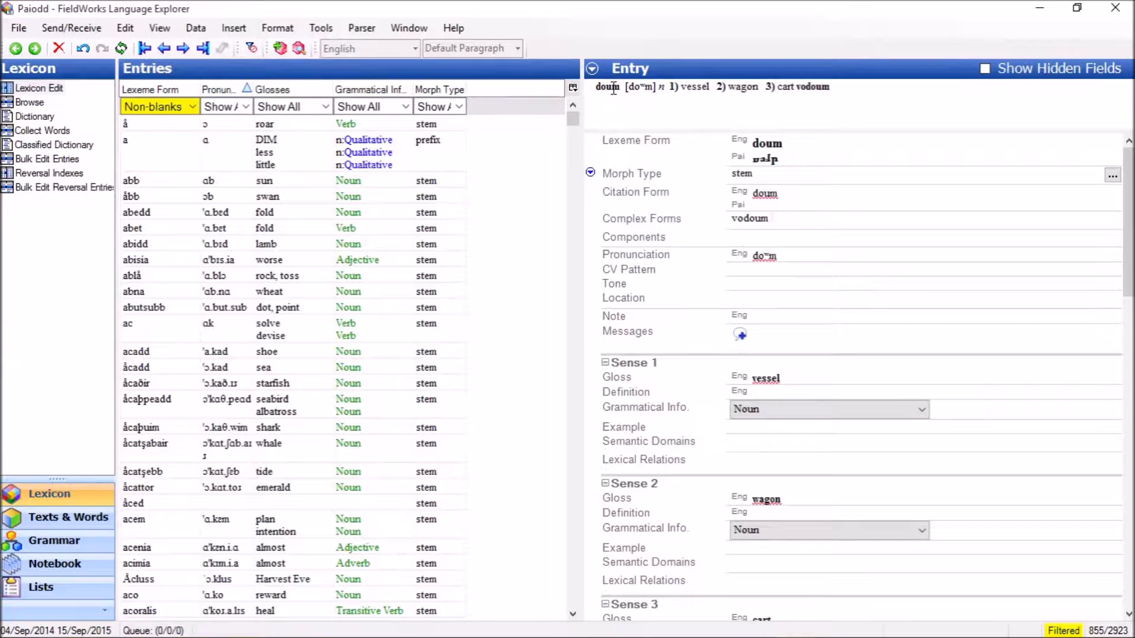
# - Remove the Morph Type column from the Entries list
pyautogui.click(573, 88)
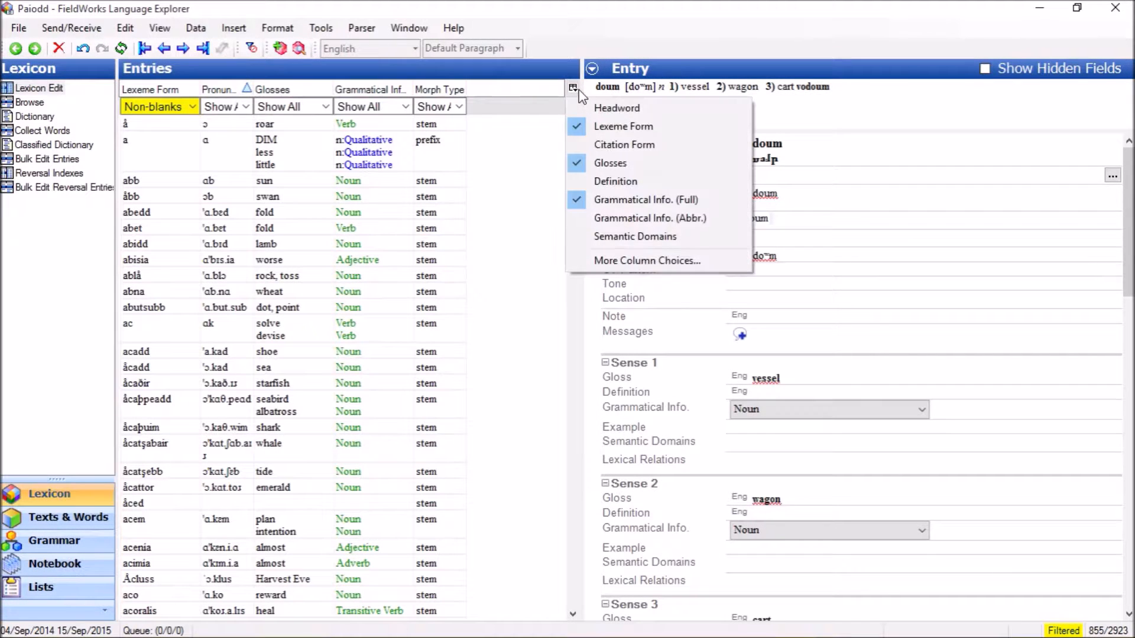
pyautogui.click(644, 261)
pyautogui.click(616, 292)
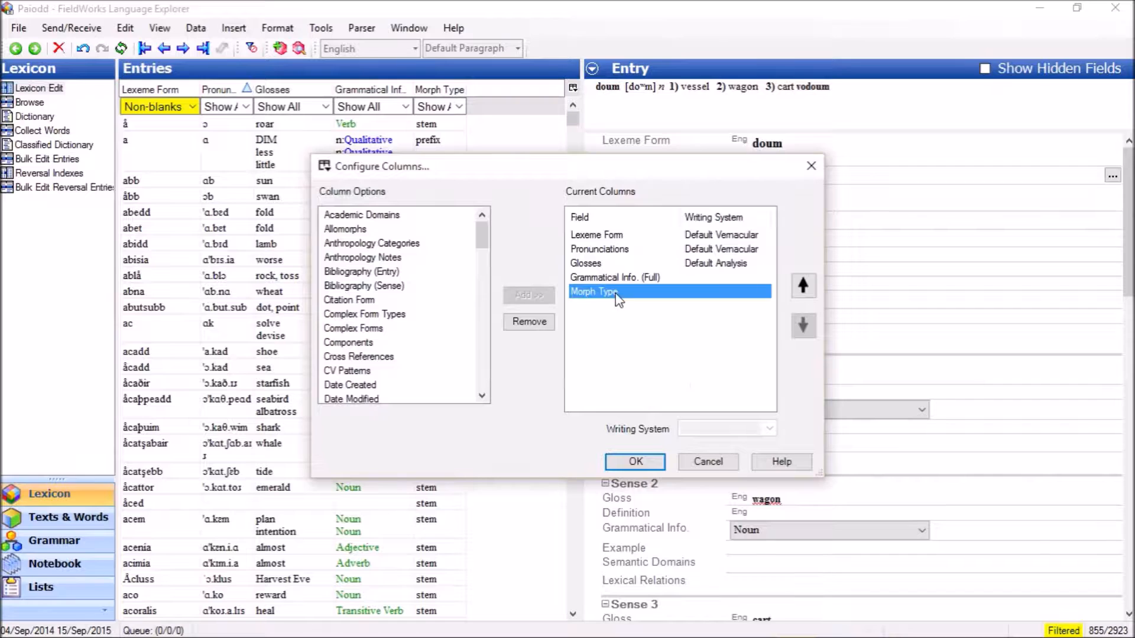
pyautogui.click(532, 324)
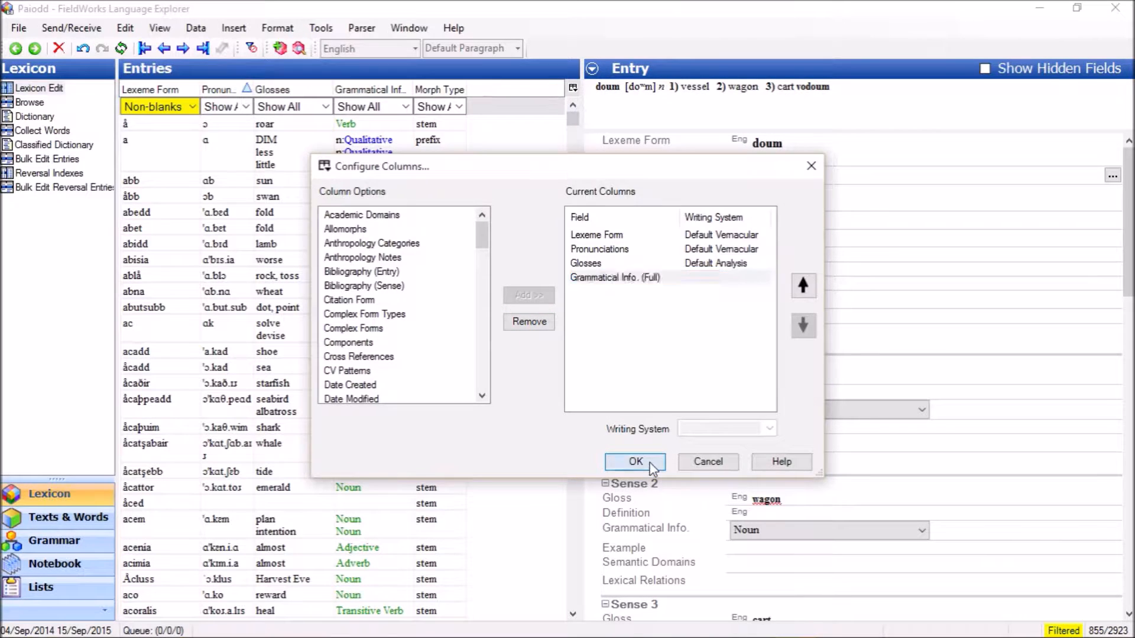
pyautogui.click(635, 462)
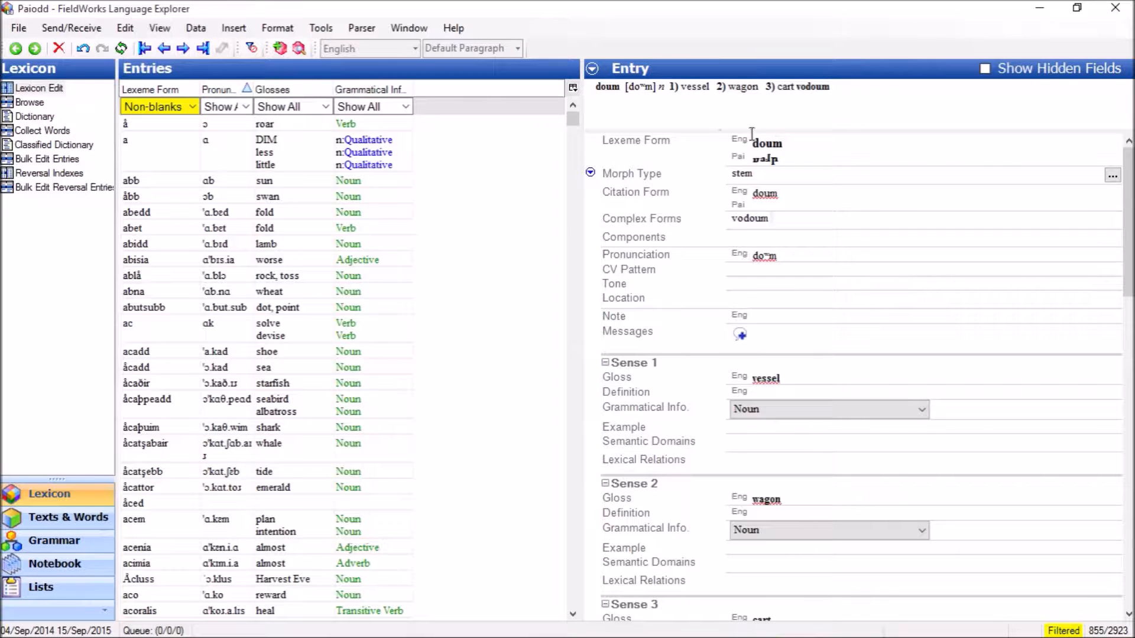
# - Hide the dictionary preview of the doum entry and show it again
pyautogui.click(592, 69)
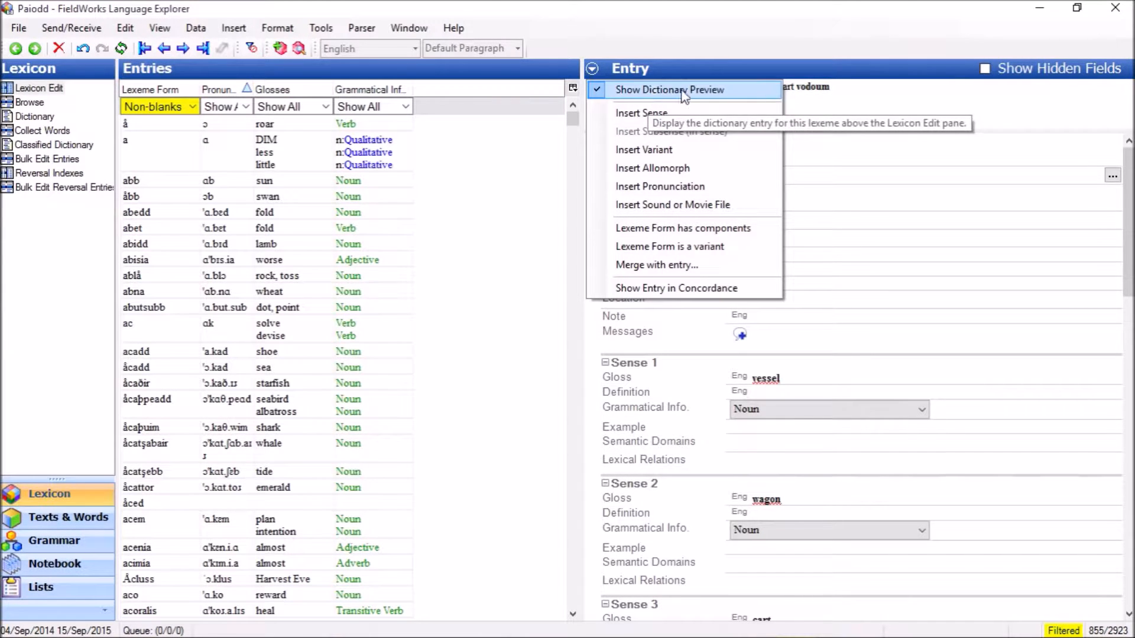
pyautogui.click(862, 90)
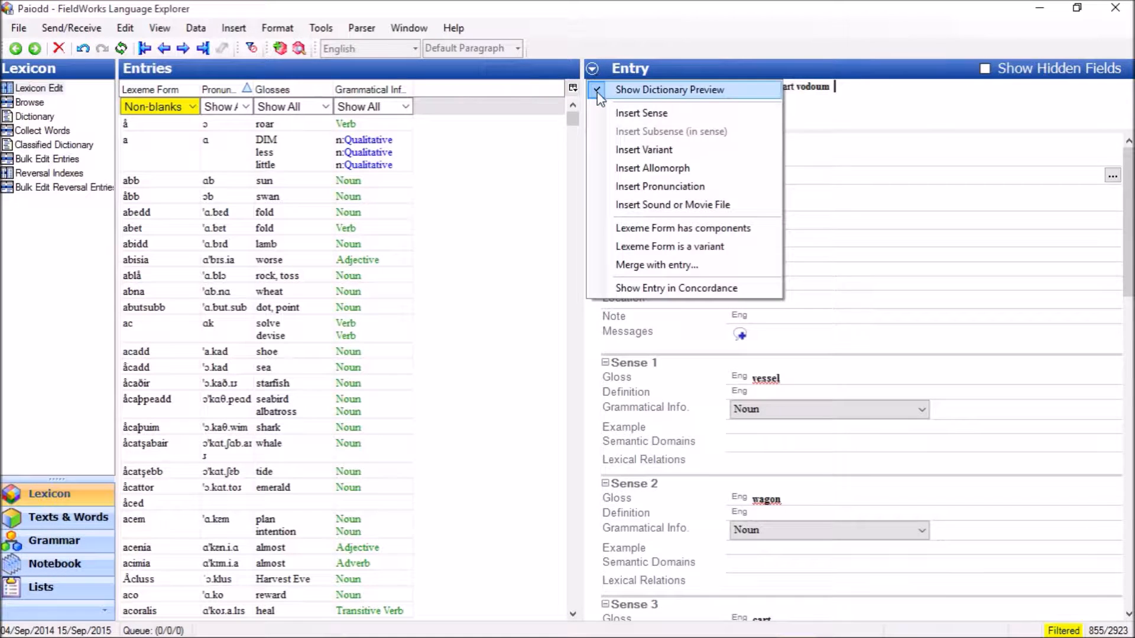
pyautogui.click(597, 90)
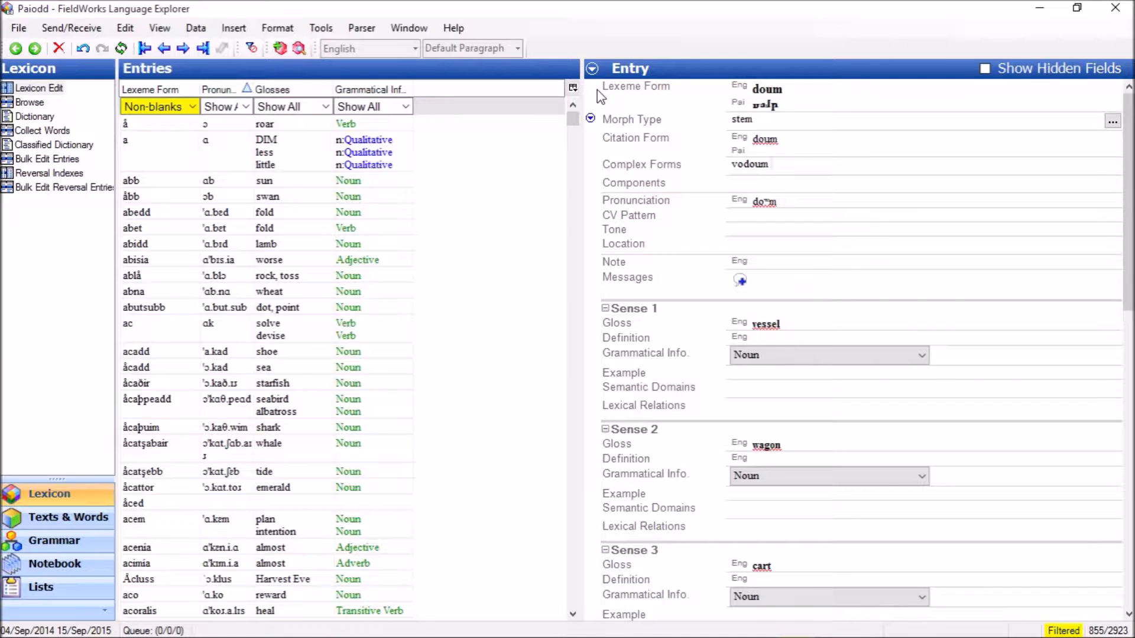
pyautogui.click(593, 72)
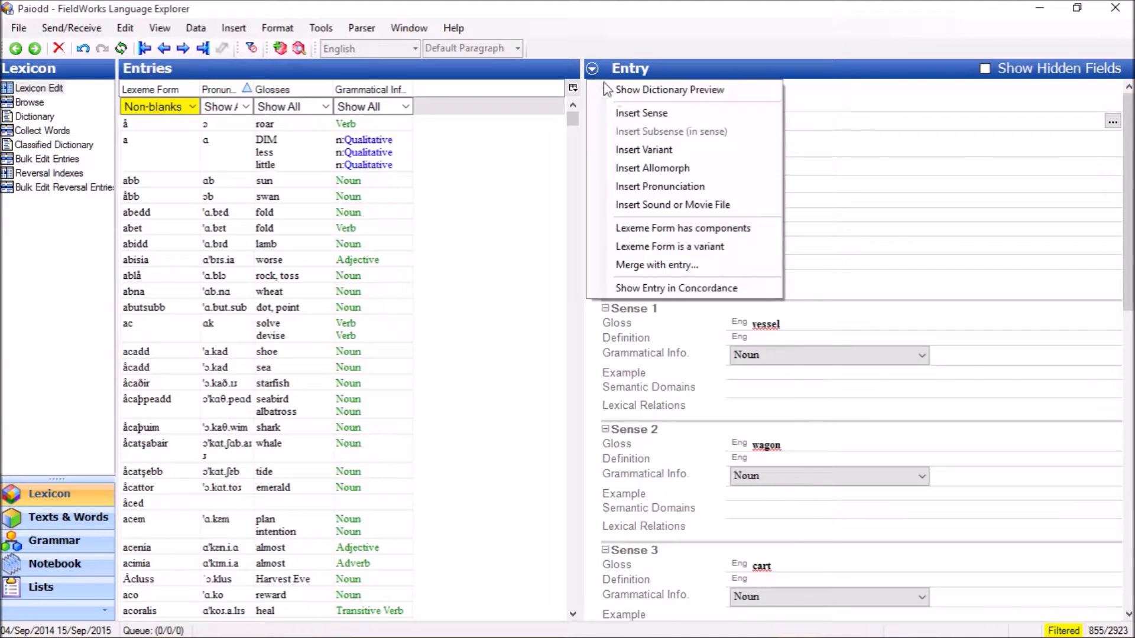
pyautogui.click(598, 88)
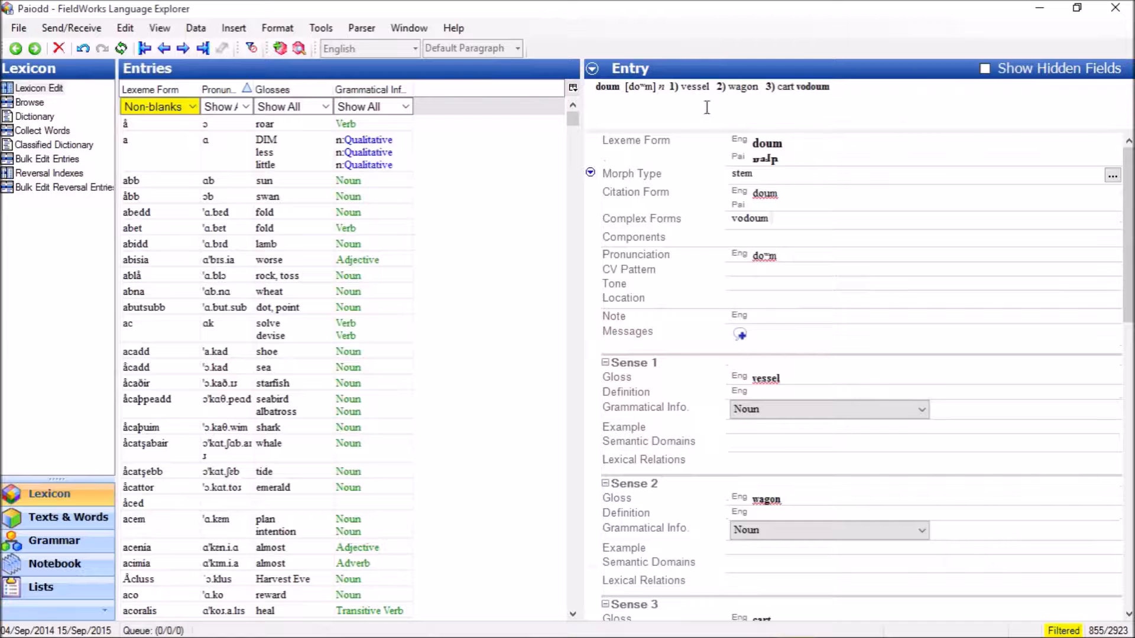
# - Mark the lexeme form of the doum entry as having components
pyautogui.click(592, 70)
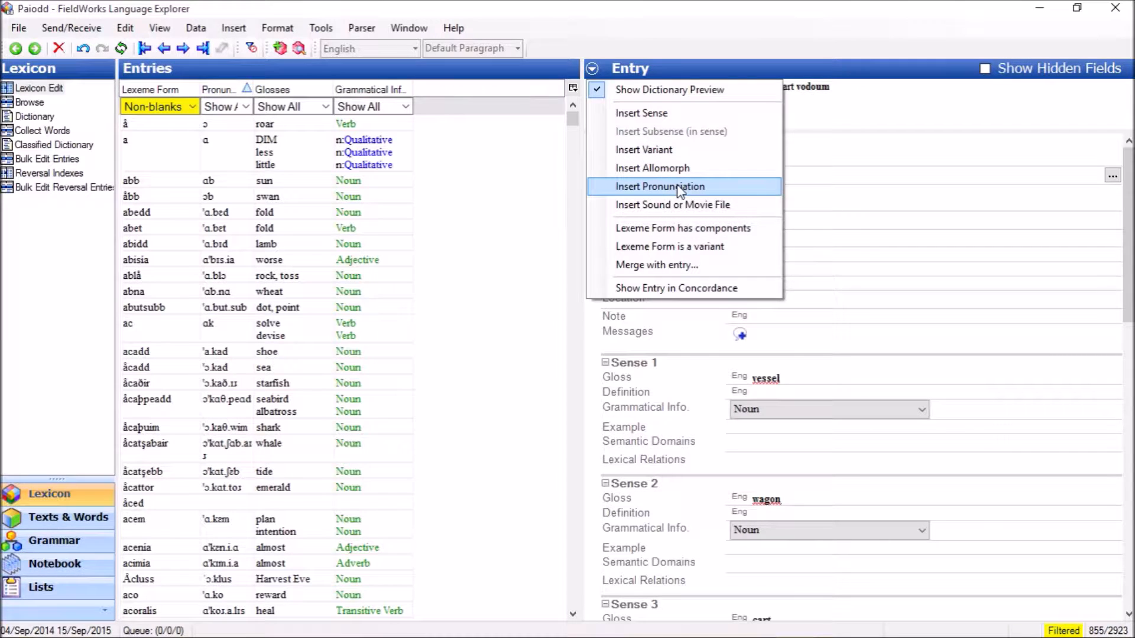
pyautogui.click(738, 231)
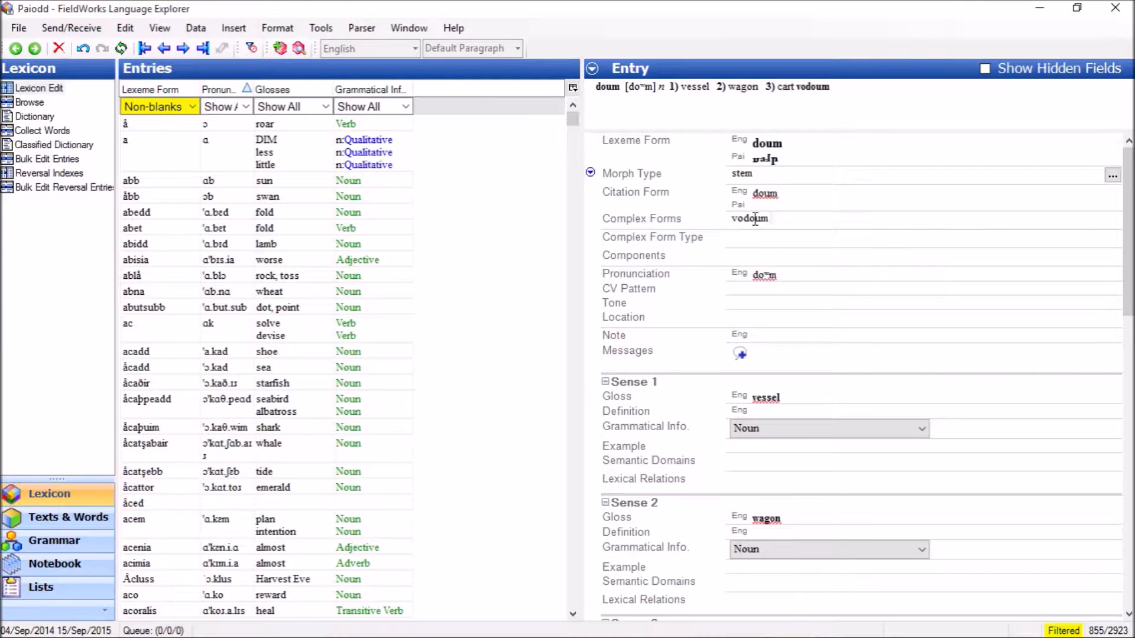
# - Show the doum entry in the concordance and return to its lexicon entry
pyautogui.click(592, 70)
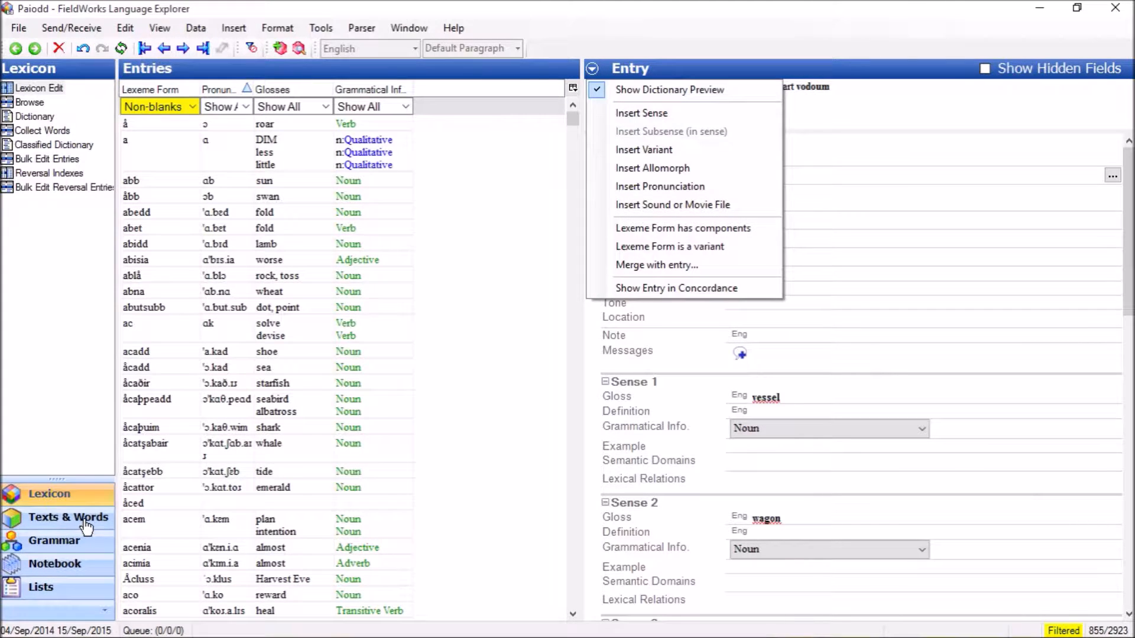
pyautogui.click(665, 290)
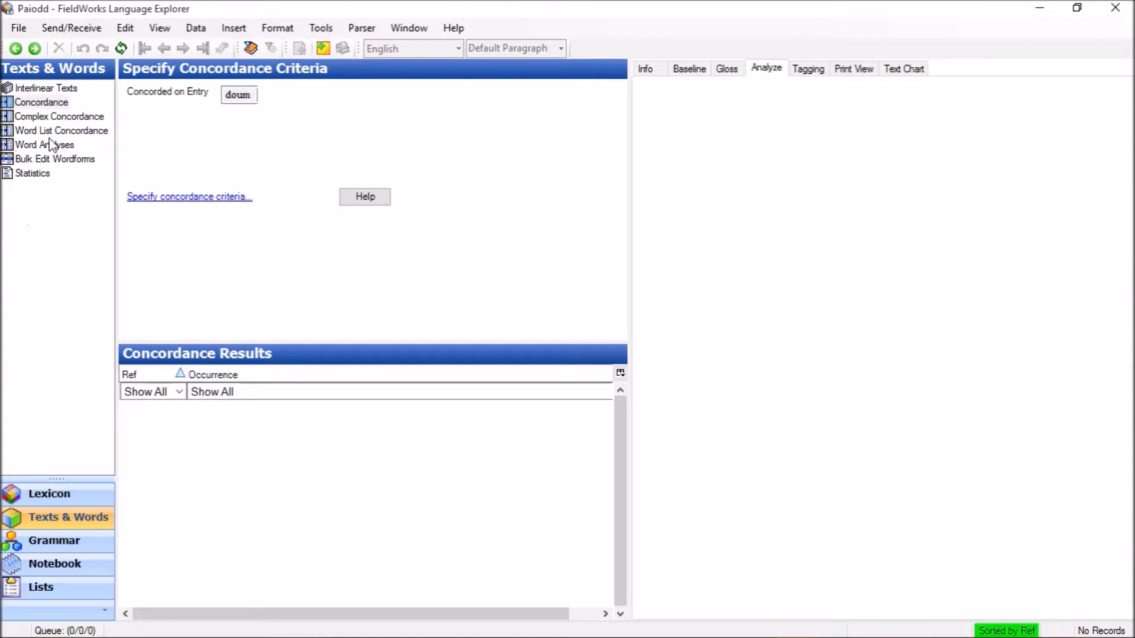
pyautogui.click(62, 502)
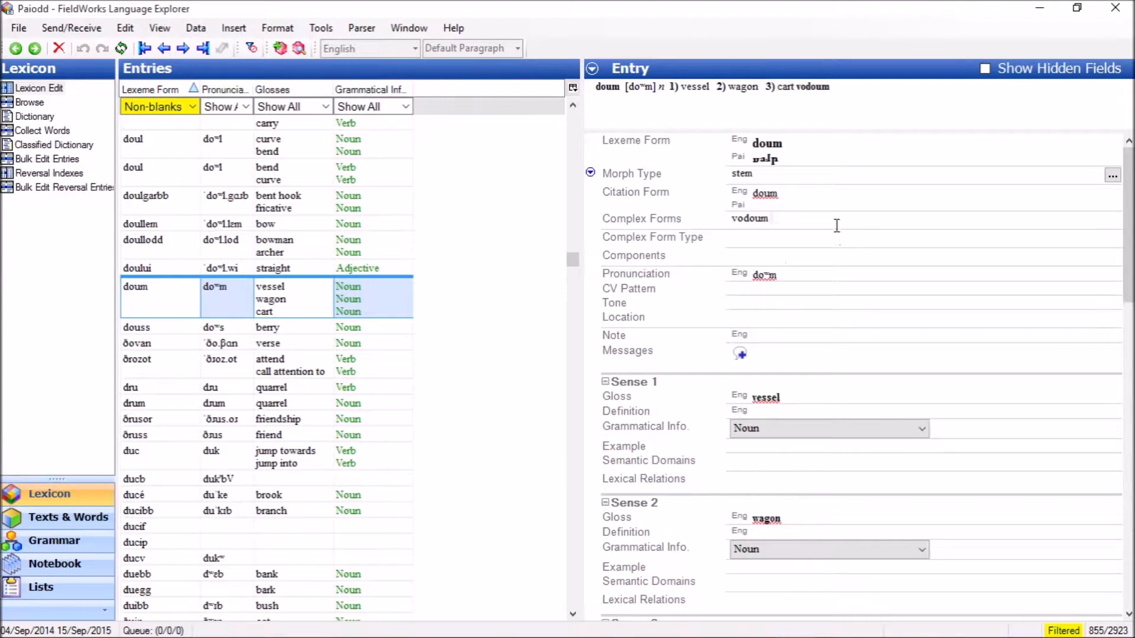
pyautogui.click(592, 69)
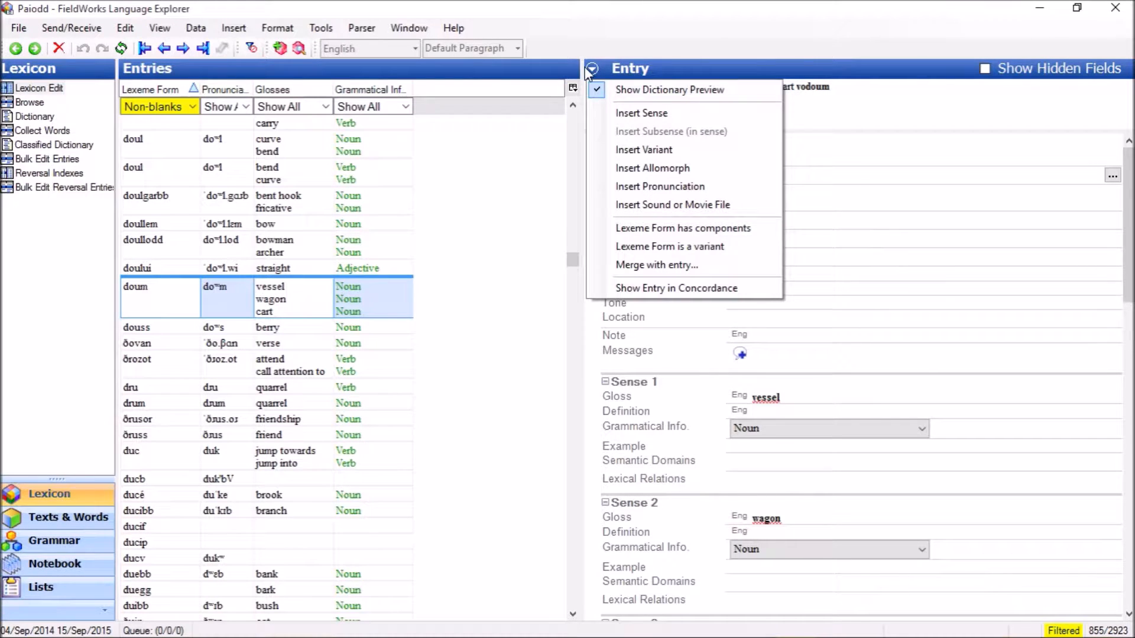
pyautogui.click(662, 17)
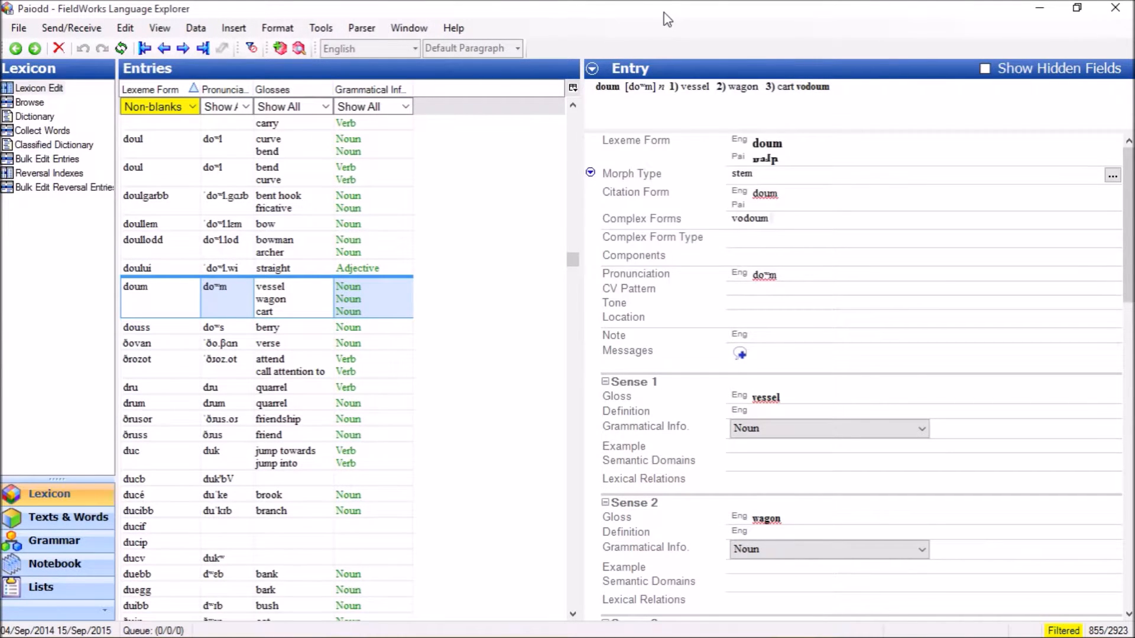
pyautogui.scroll(-3, 853, 344)
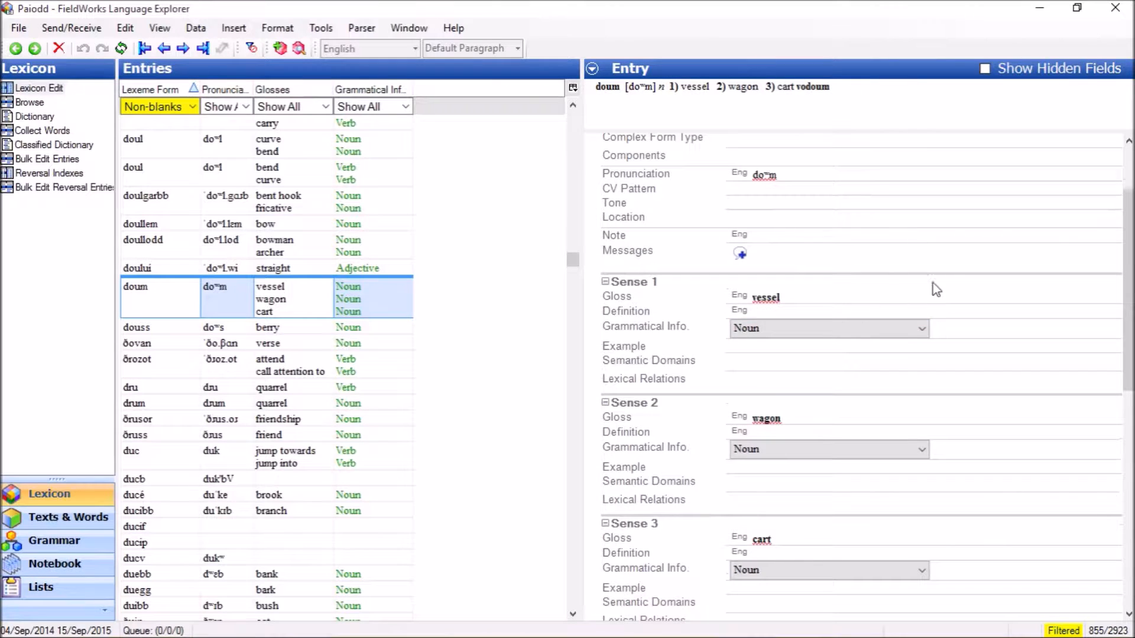
pyautogui.moveTo(902, 294)
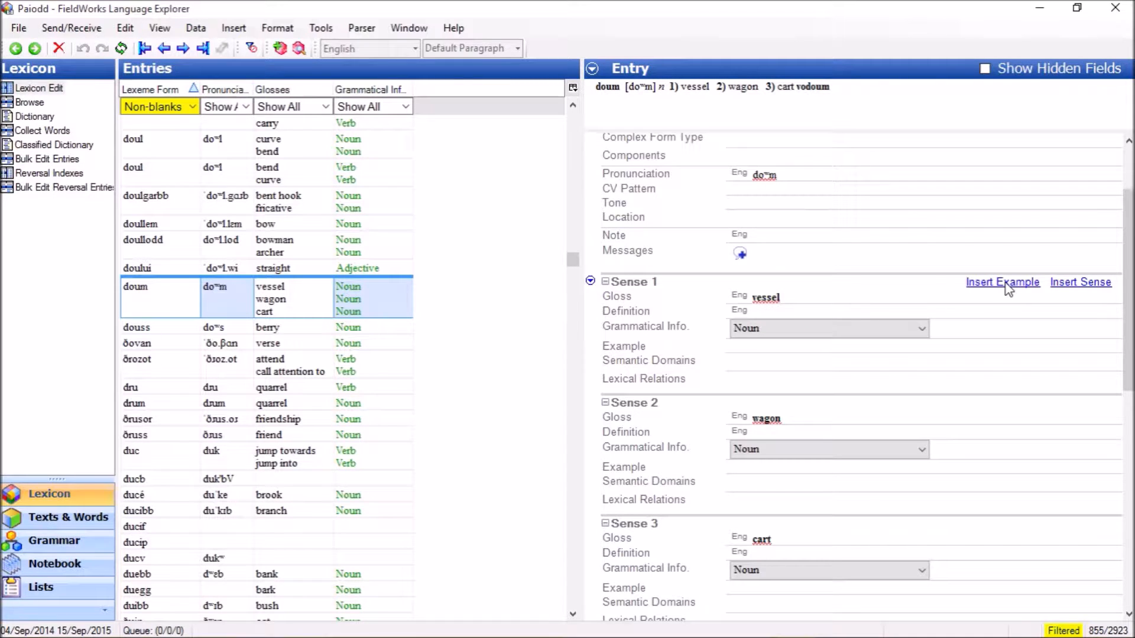
pyautogui.scroll(3, 921, 288)
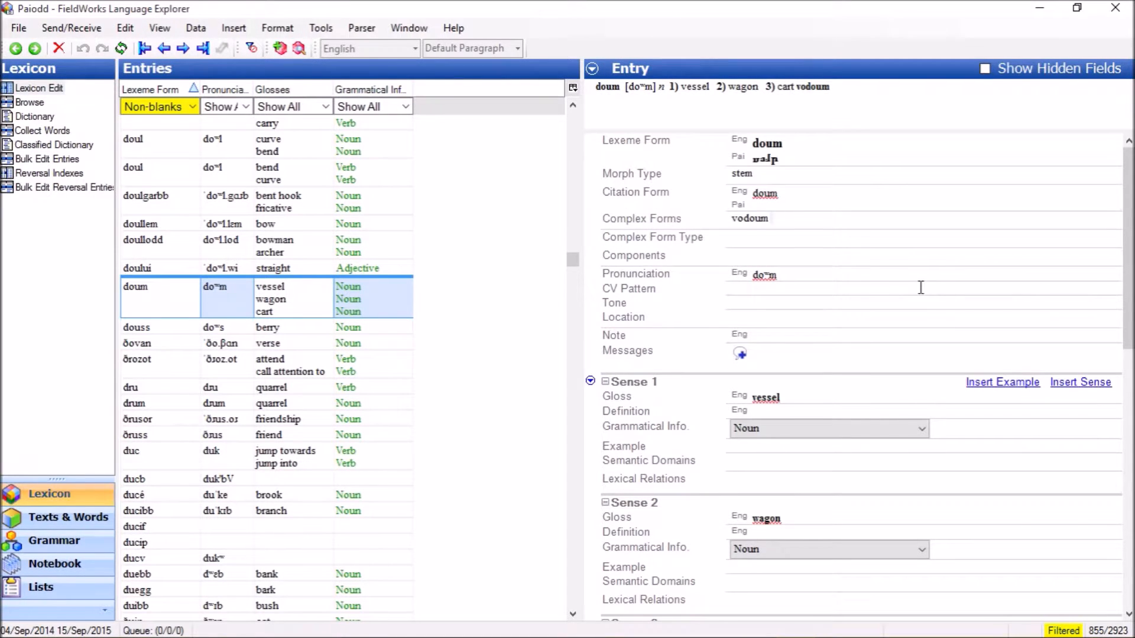
# - View the context options and field visibility choices of the Lexeme Form field in the doum entry
pyautogui.scroll(-3, 921, 288)
pyautogui.scroll(3, 914, 261)
pyautogui.rightClick(601, 142)
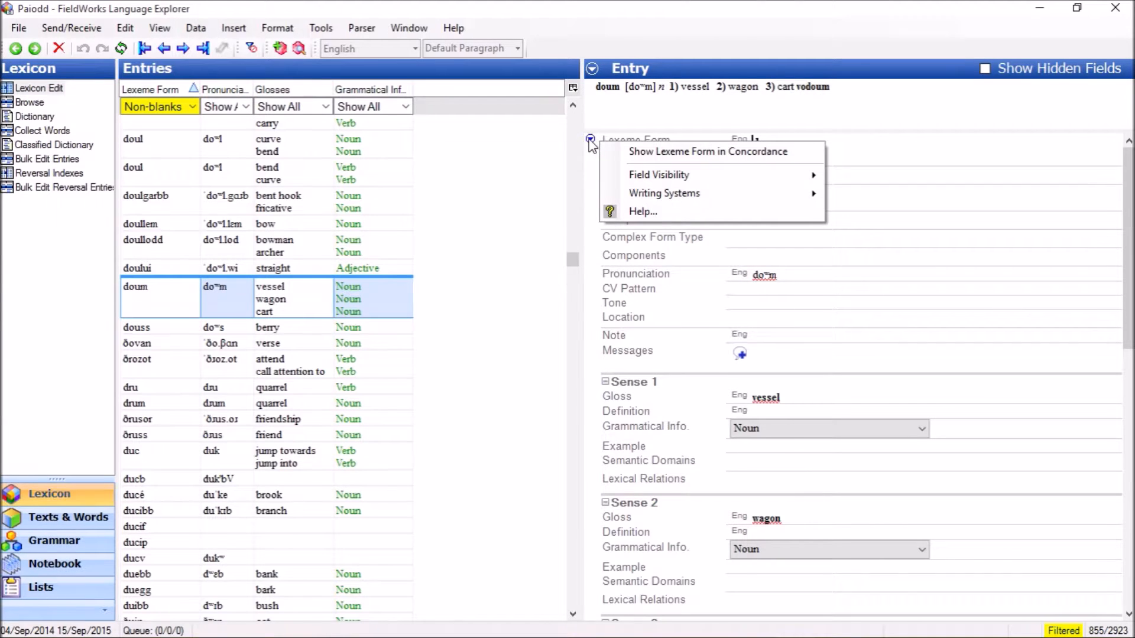
pyautogui.click(589, 140)
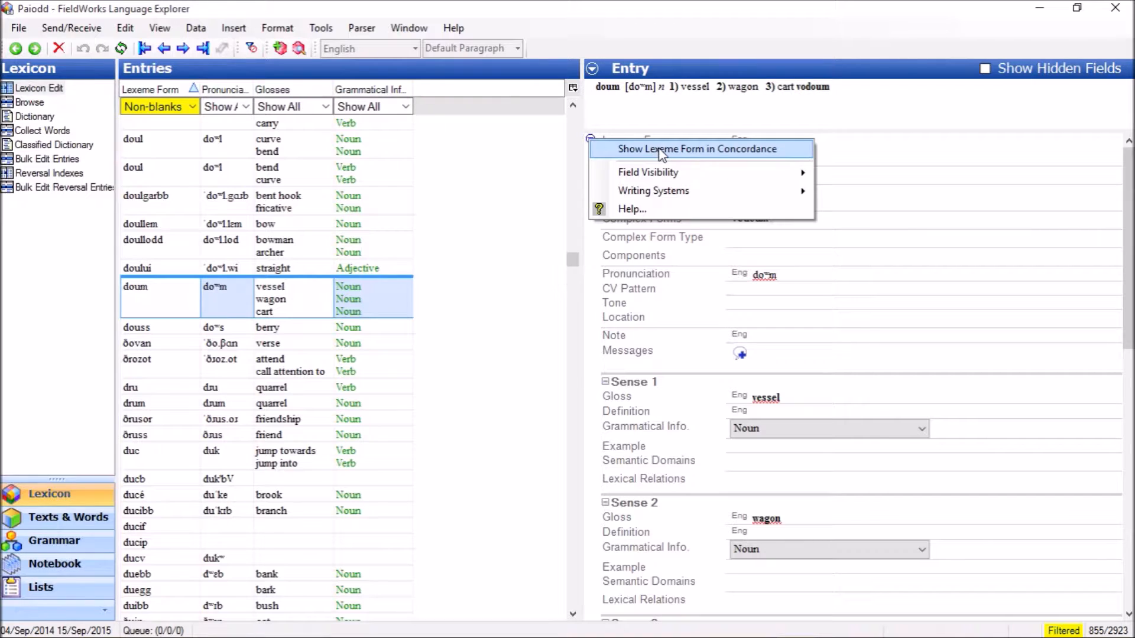
pyautogui.moveTo(683, 173)
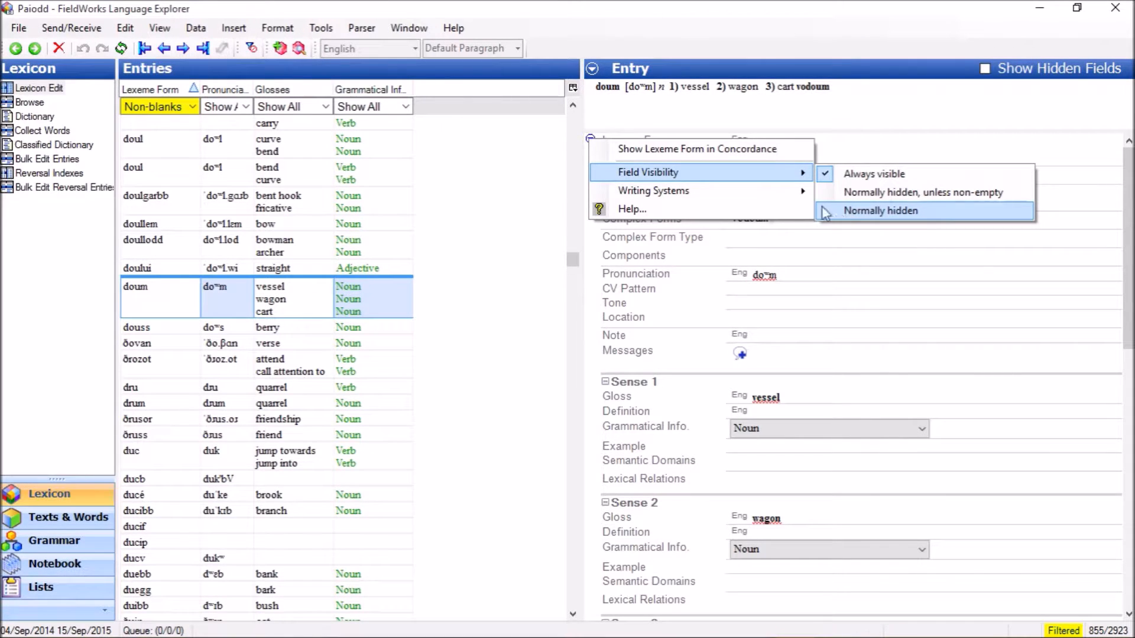
# - Configure the Lexeme Form field's writing systems so that Paiodd is deselected and only English is always displayed
pyautogui.moveTo(757, 197)
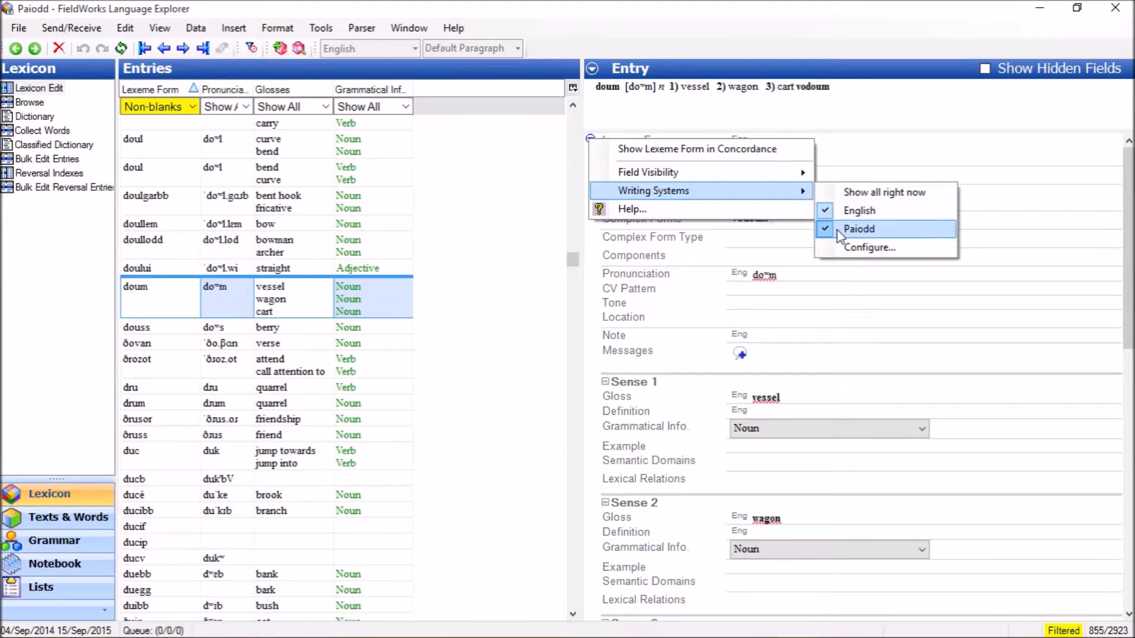
pyautogui.click(877, 248)
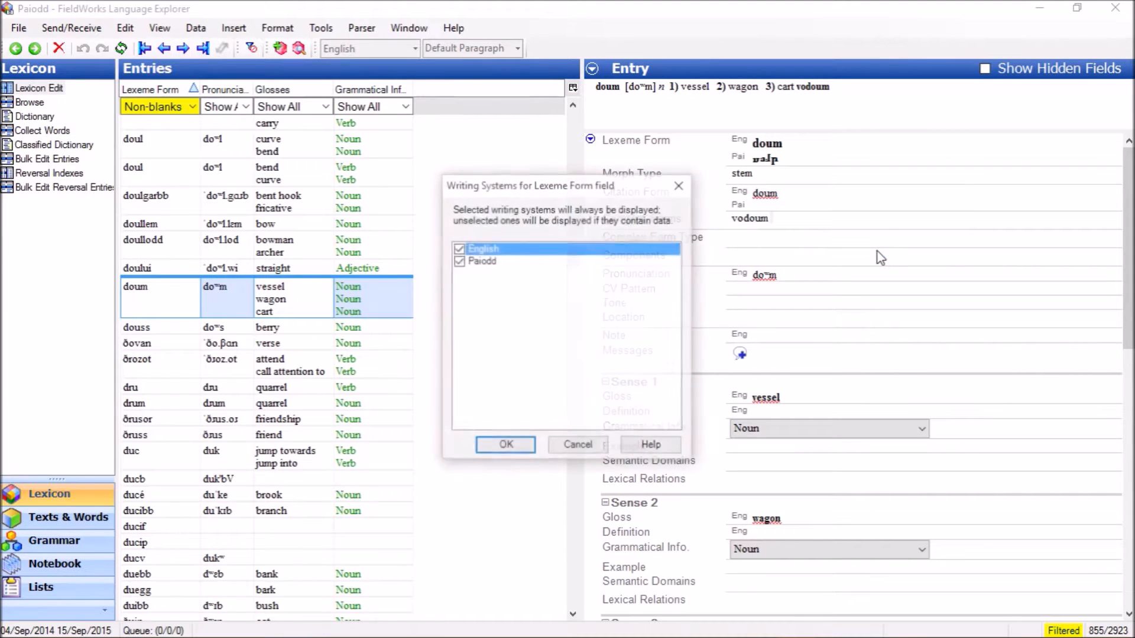
pyautogui.click(460, 263)
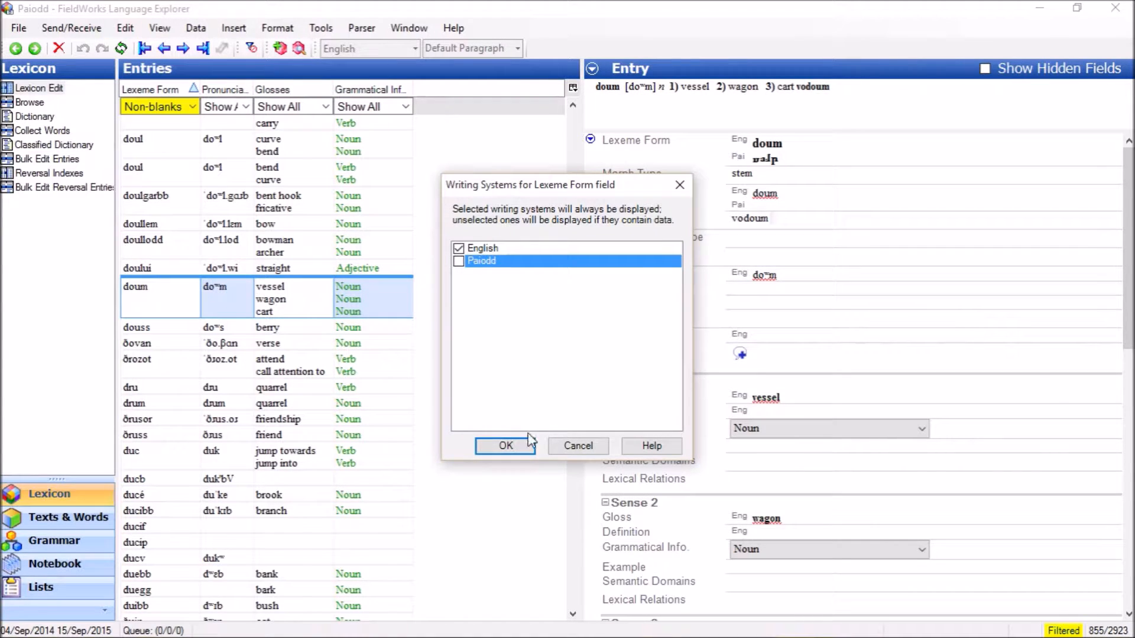
# - Turn the Paiodd writing system back on for the Lexeme Form field and check its writing system choices
pyautogui.click(591, 140)
pyautogui.moveTo(676, 197)
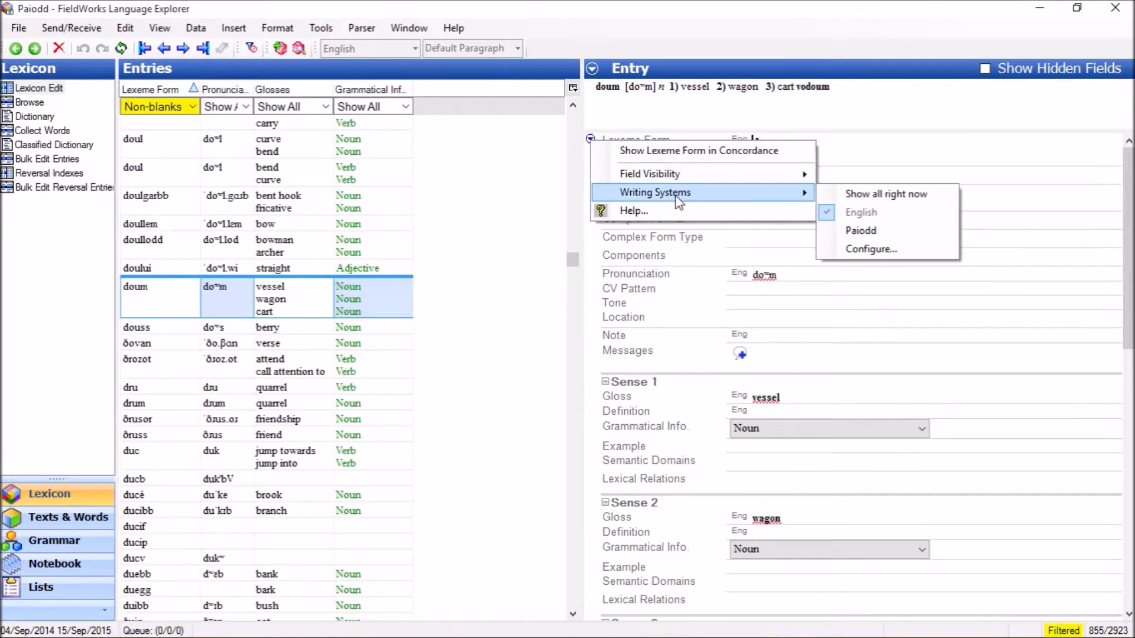
pyautogui.click(854, 231)
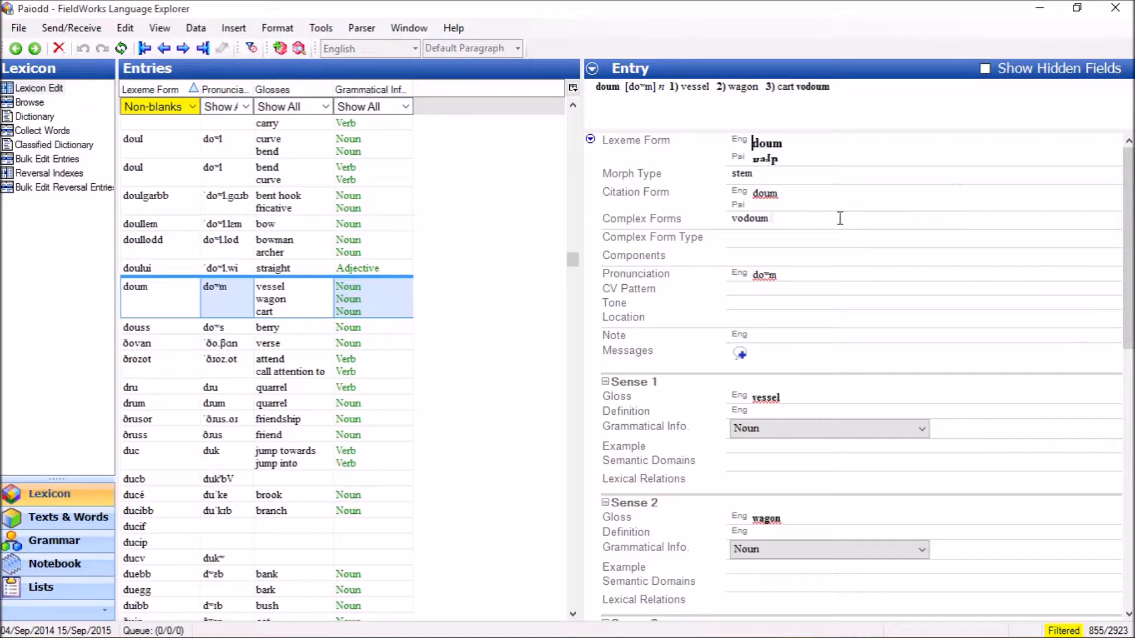
pyautogui.click(590, 140)
pyautogui.moveTo(730, 207)
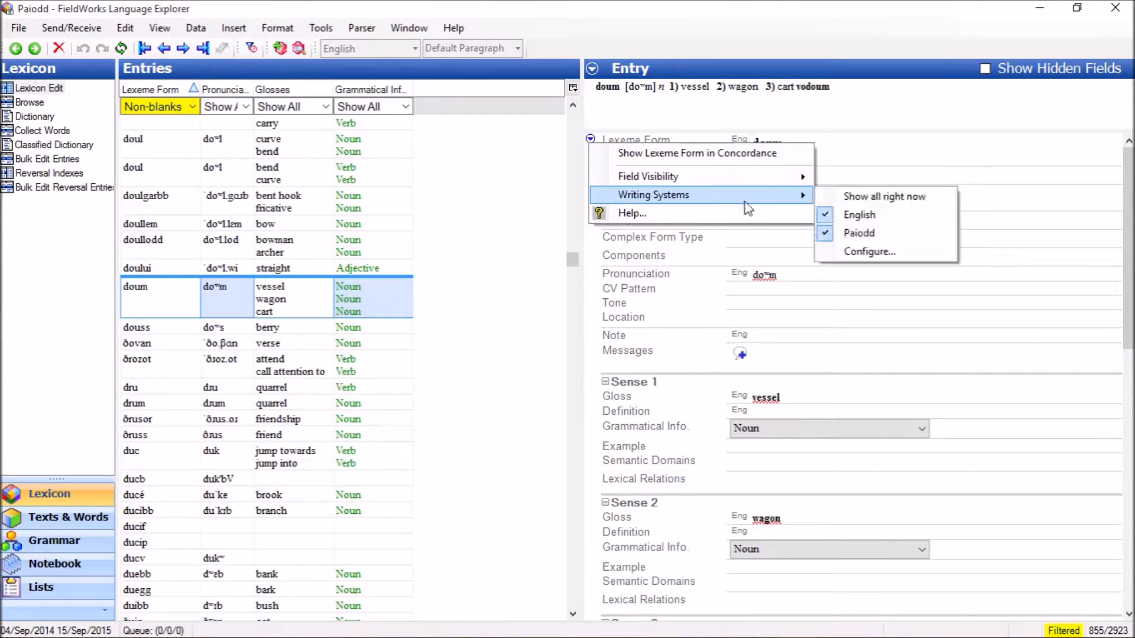
pyautogui.click(849, 143)
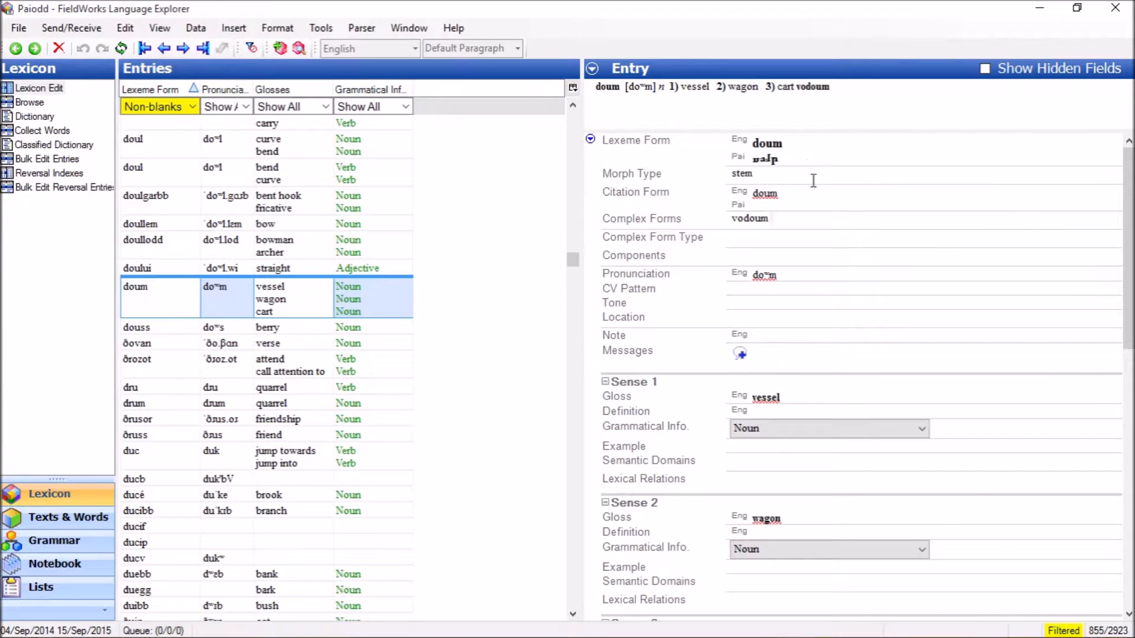
# - View the Morph Type field's visibility options and its list of morpheme types without changing the type
pyautogui.click(775, 177)
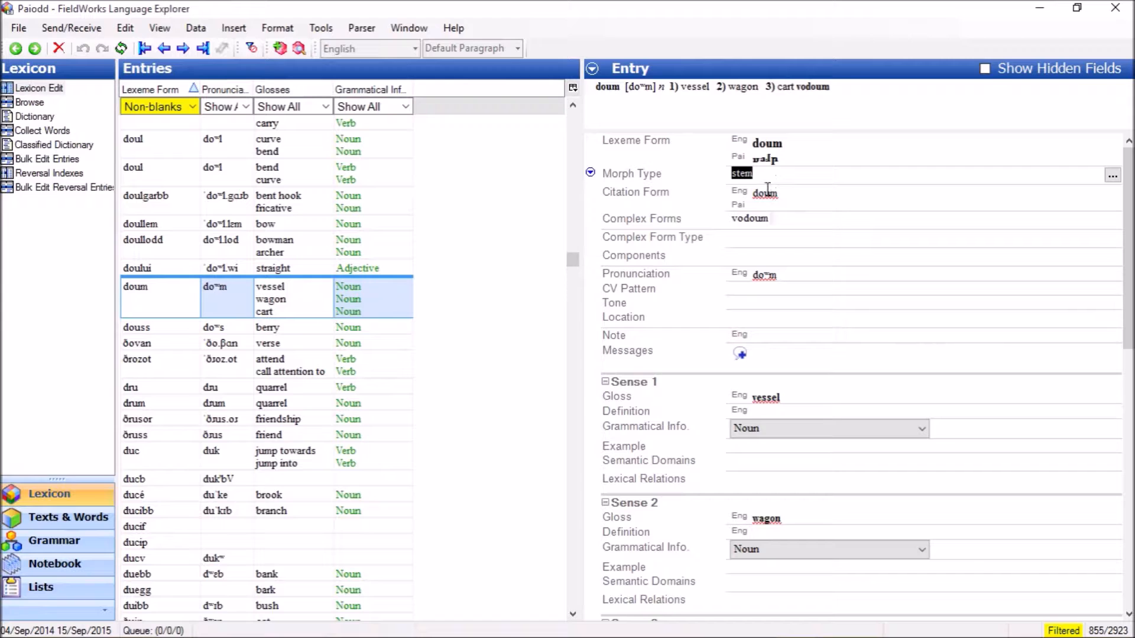
pyautogui.click(591, 174)
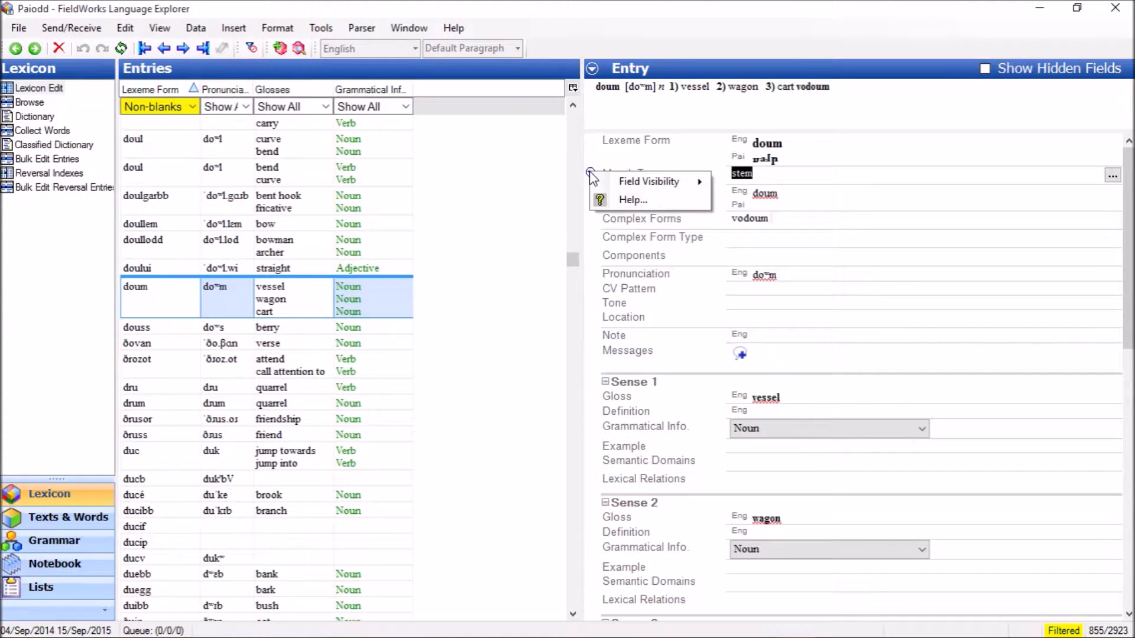
pyautogui.moveTo(652, 183)
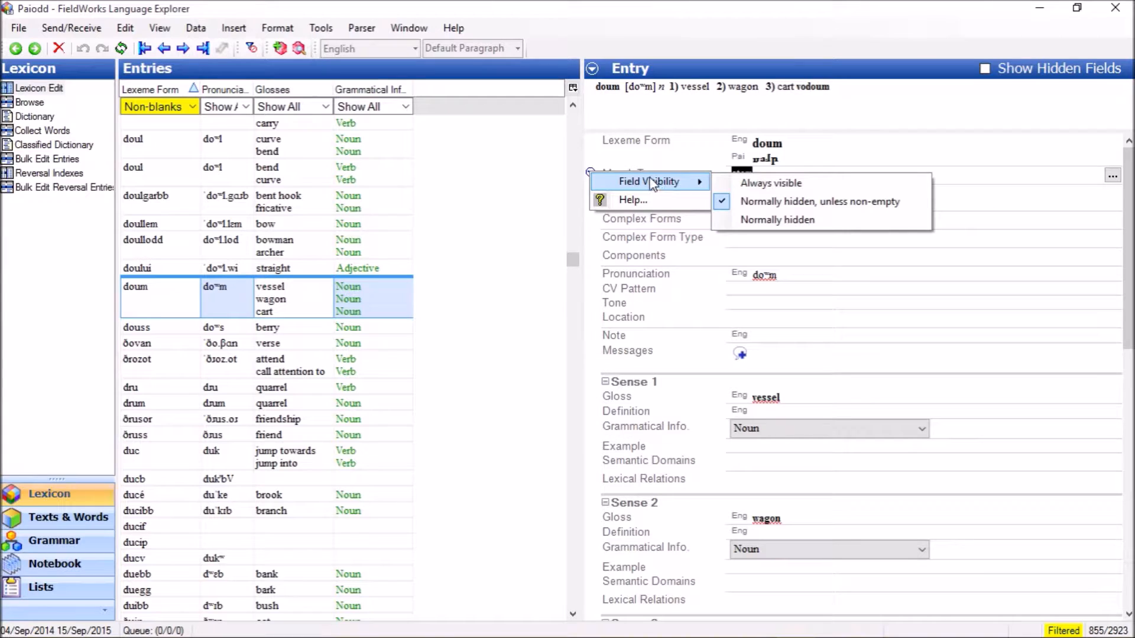
pyautogui.click(961, 175)
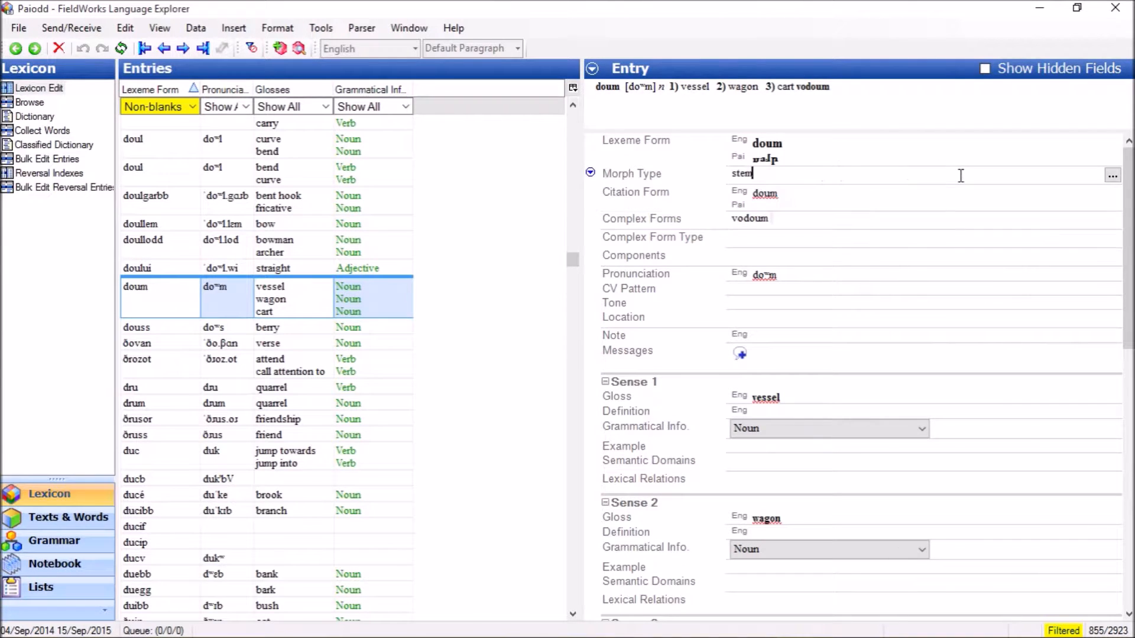
pyautogui.click(1112, 176)
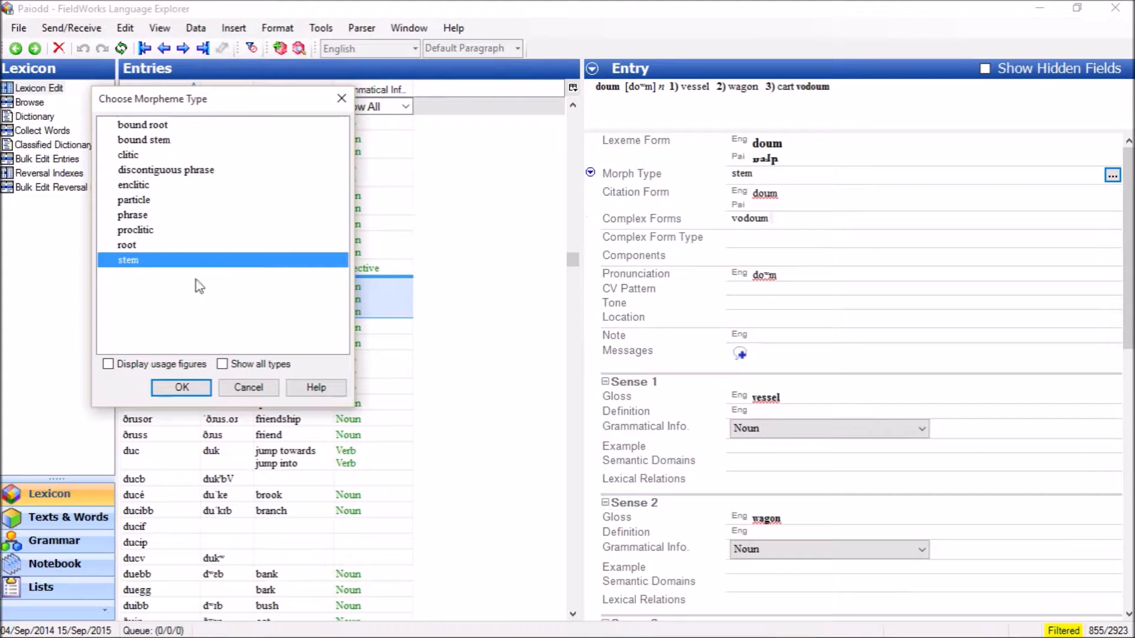
pyautogui.click(247, 387)
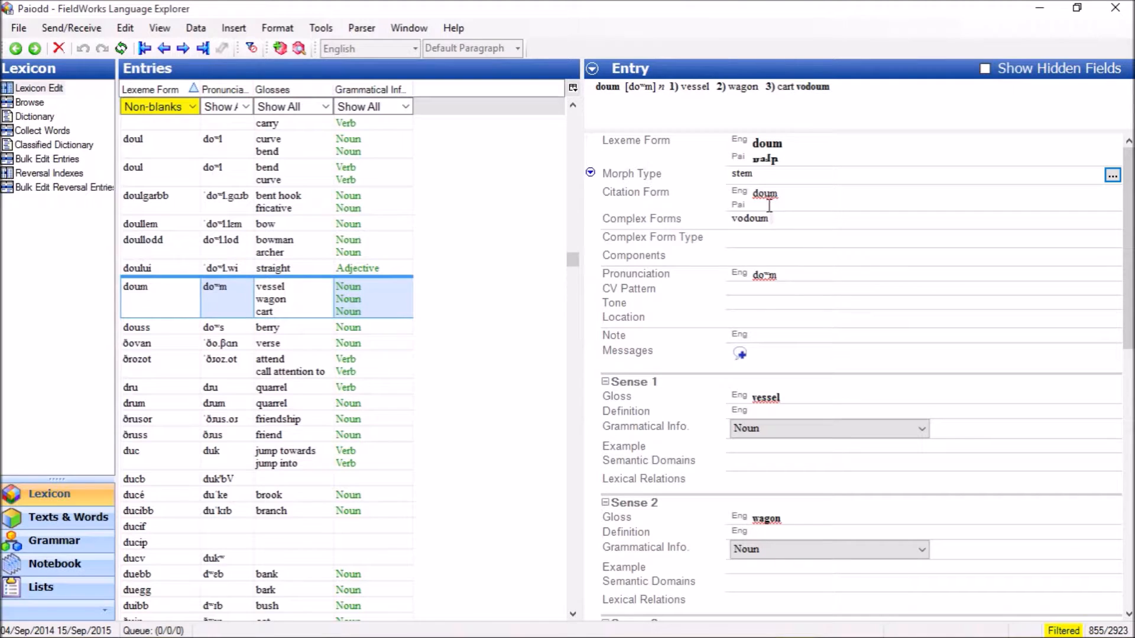
# - Enter the same Paiodd-script spelling as the lexeme form in the Paiodd line of the doum citation form
pyautogui.moveTo(601, 193)
pyautogui.click(591, 190)
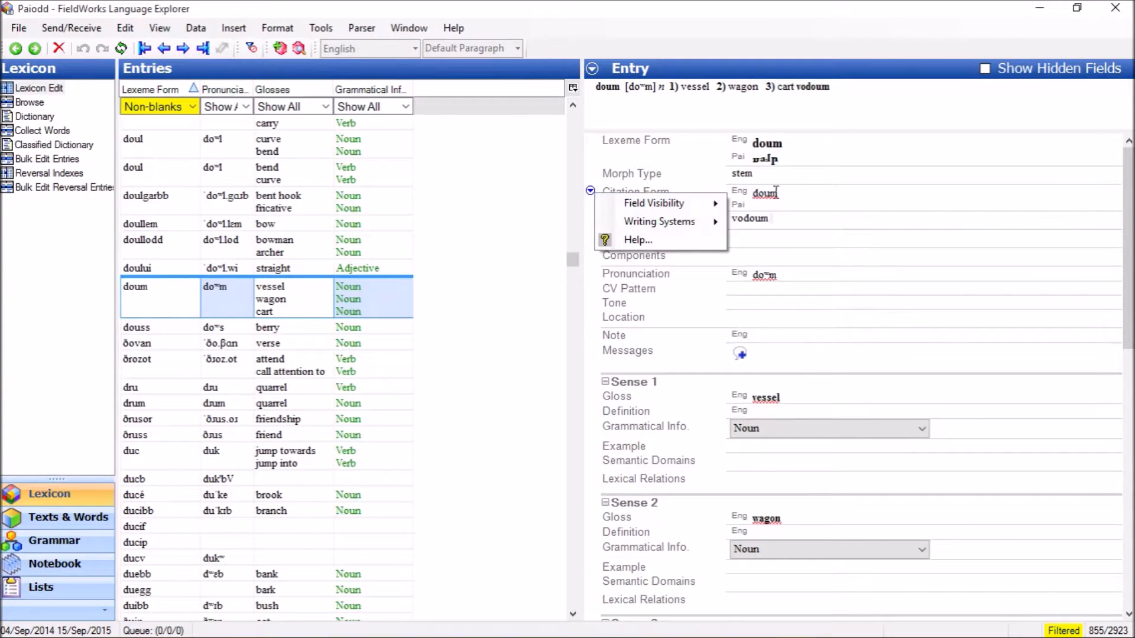
pyautogui.click(816, 197)
pyautogui.click(759, 204)
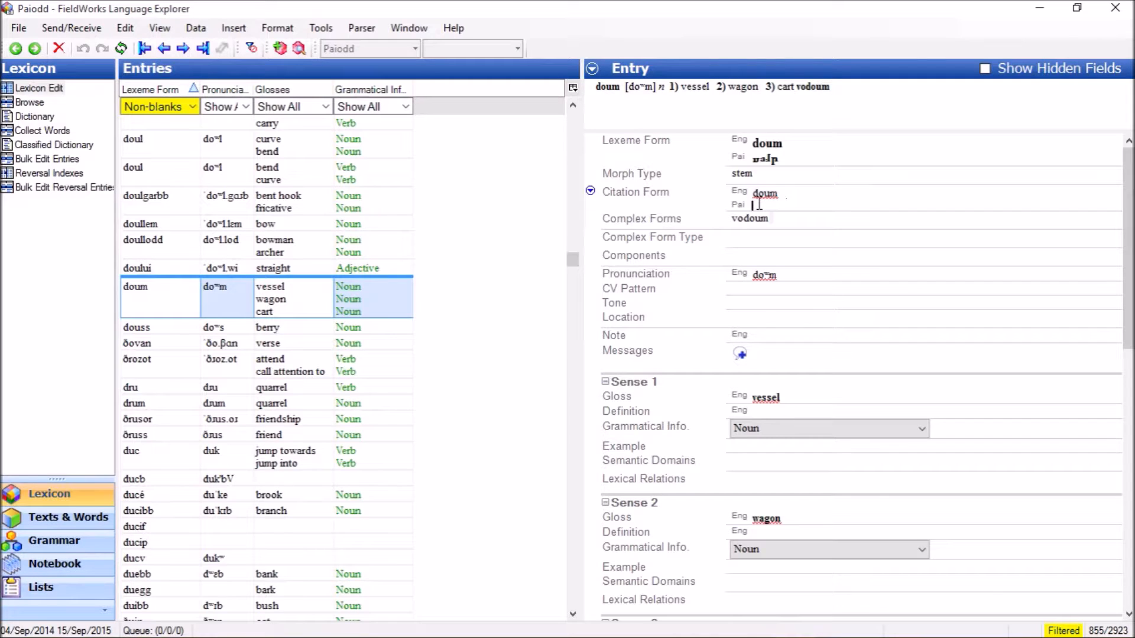
pyautogui.write('ɯɑɫp')
# - Open the complex form vodoum from the doum entry and choose the entry vot (weave) as its component
pyautogui.click(787, 217)
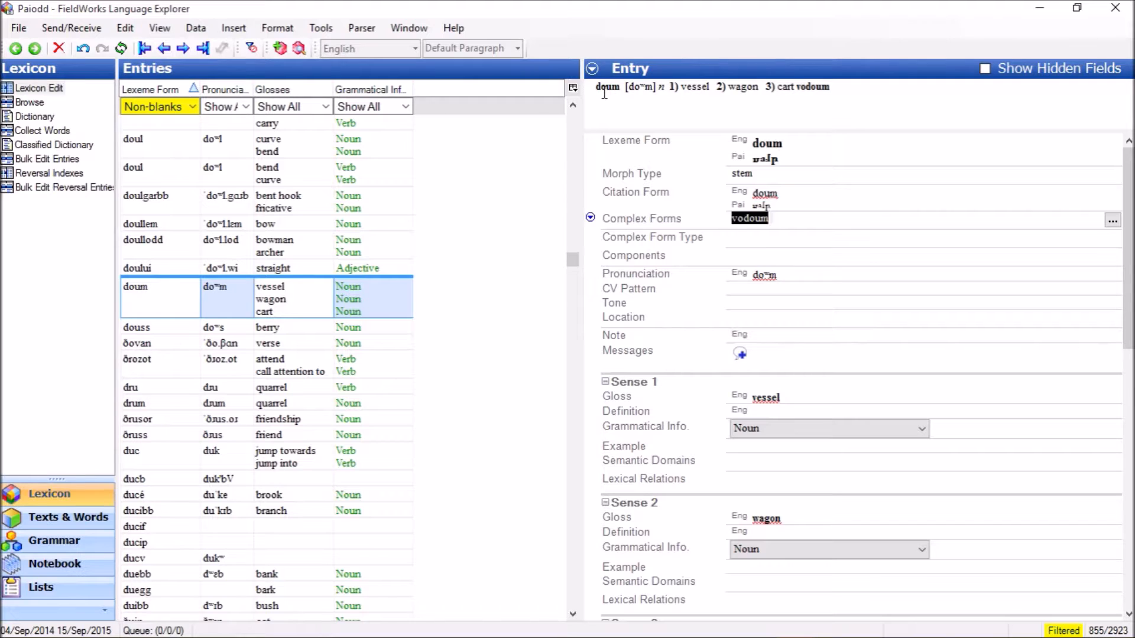
pyautogui.click(752, 218)
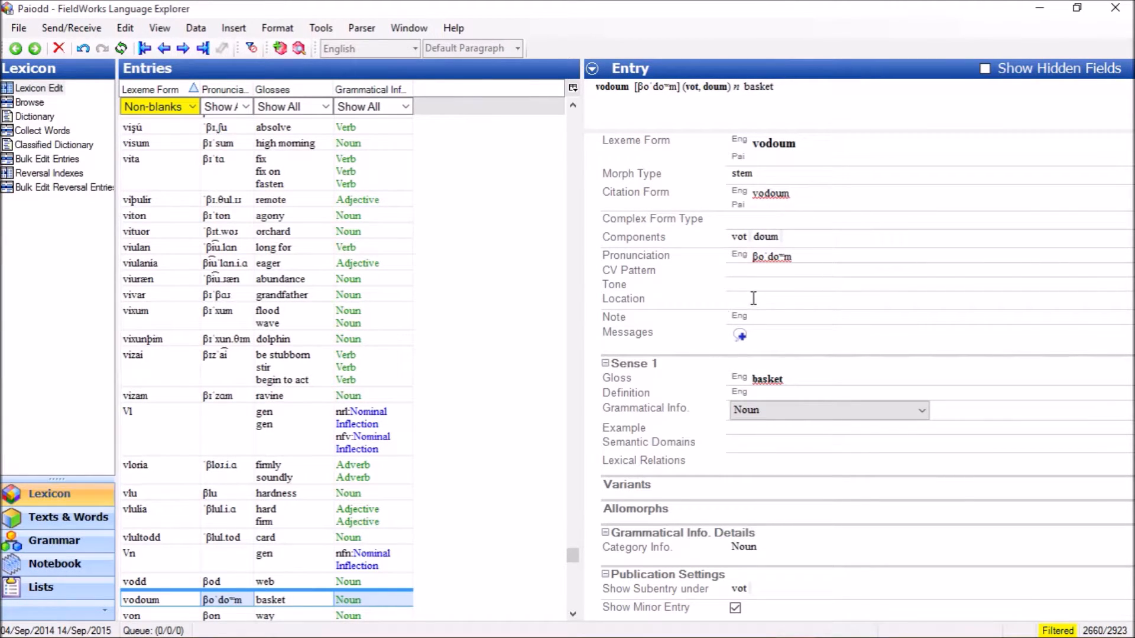
pyautogui.click(805, 233)
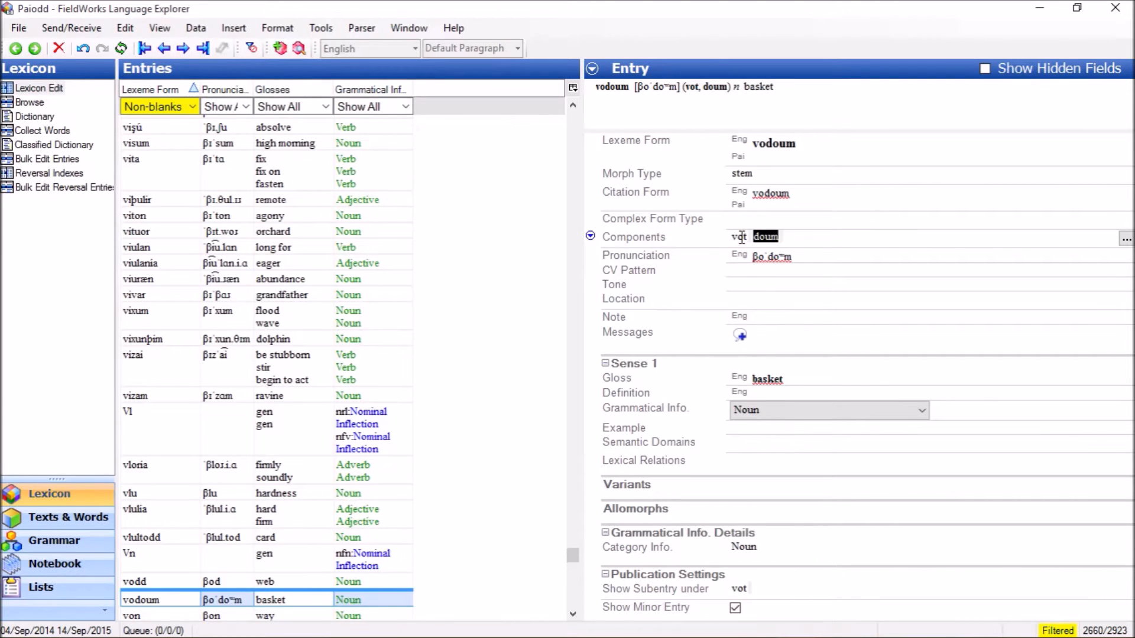
pyautogui.click(1125, 239)
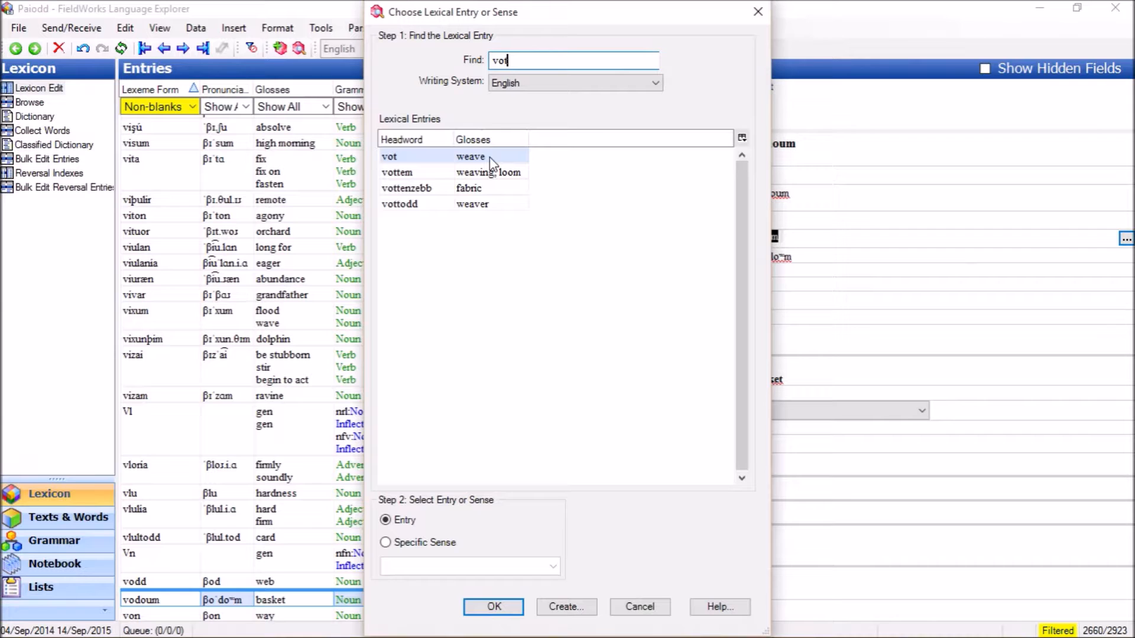
pyautogui.click(468, 158)
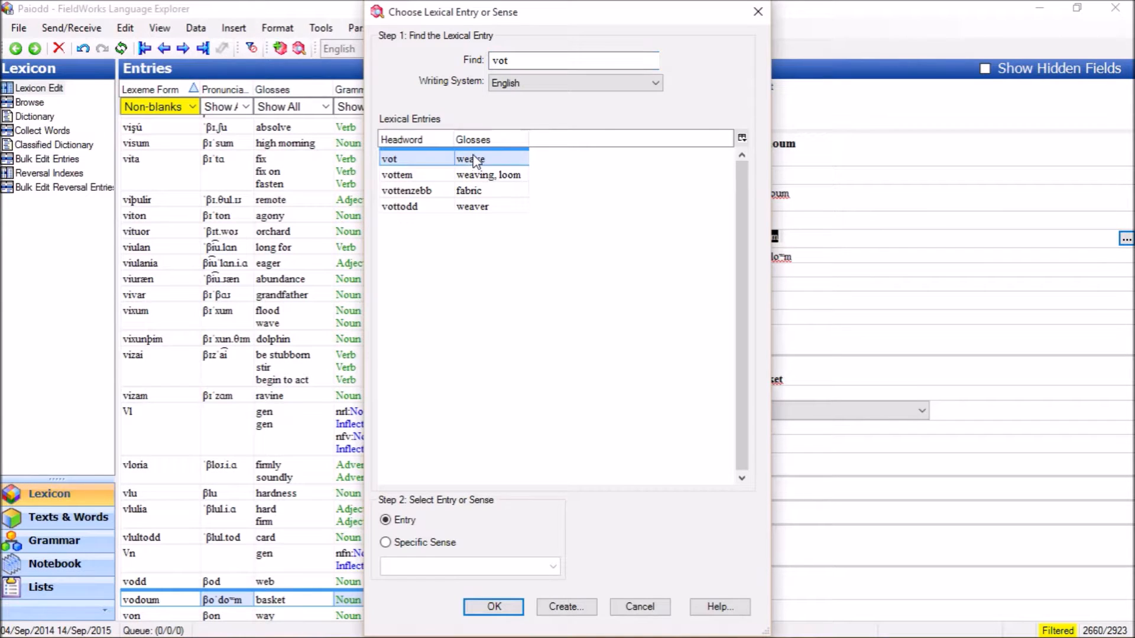
pyautogui.click(494, 607)
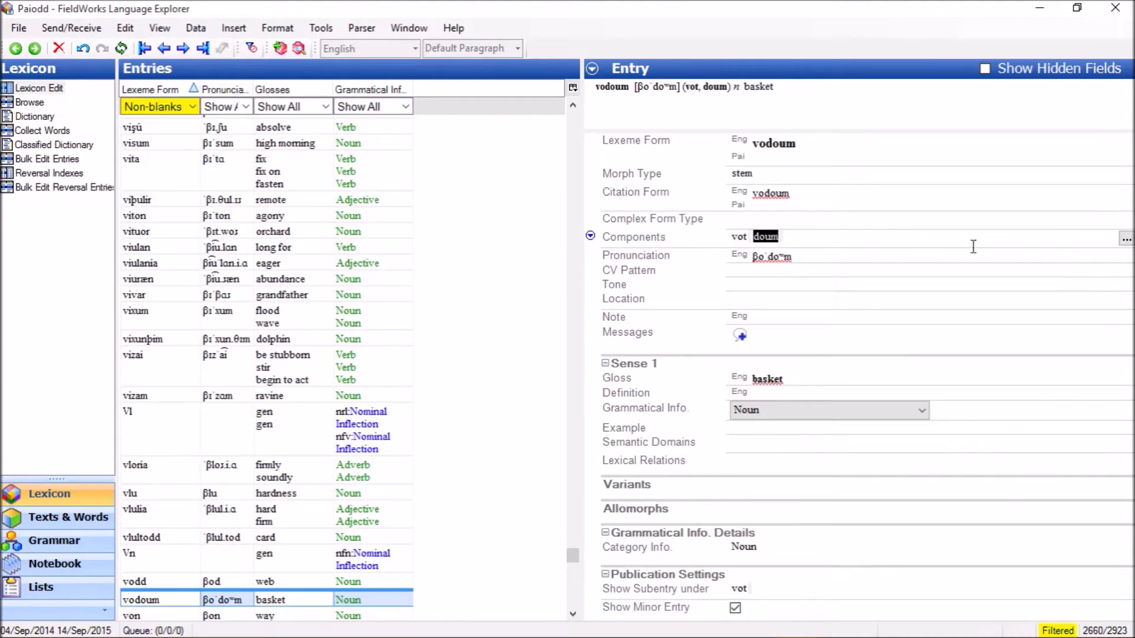
# - Find the entry doum and choose it as a component of vodoum
pyautogui.click(1126, 239)
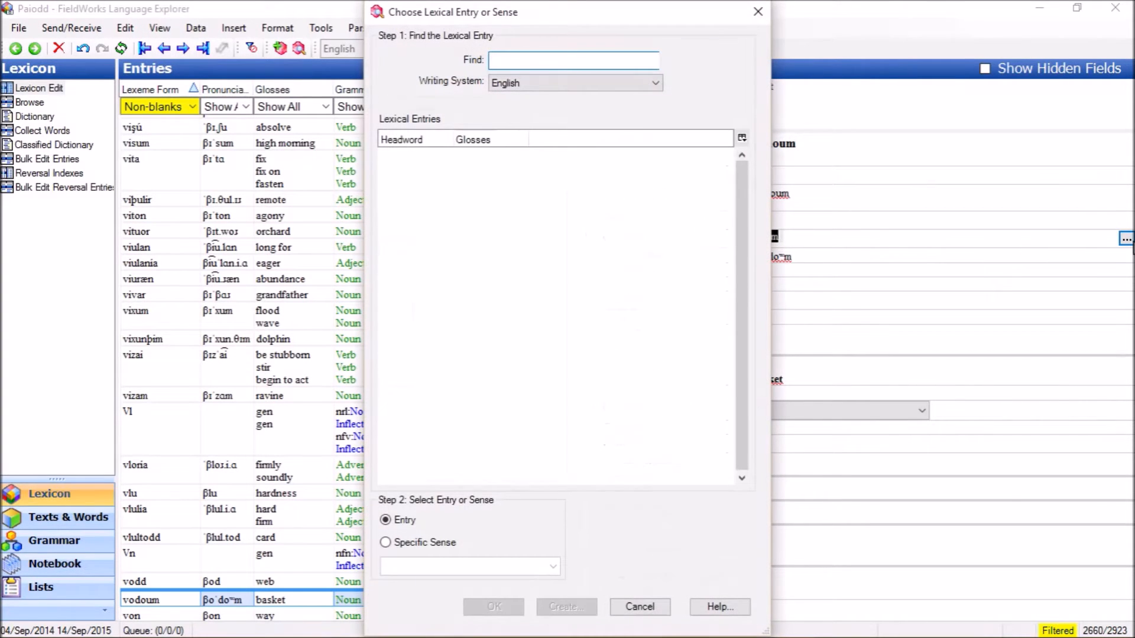
pyautogui.write('doum')
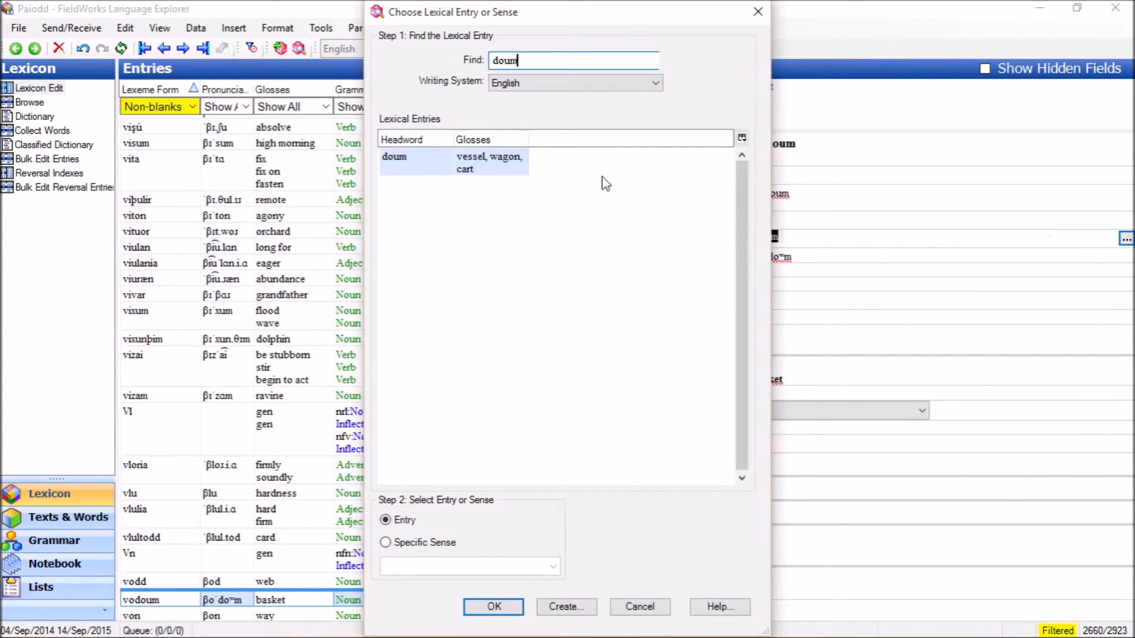
pyautogui.click(423, 165)
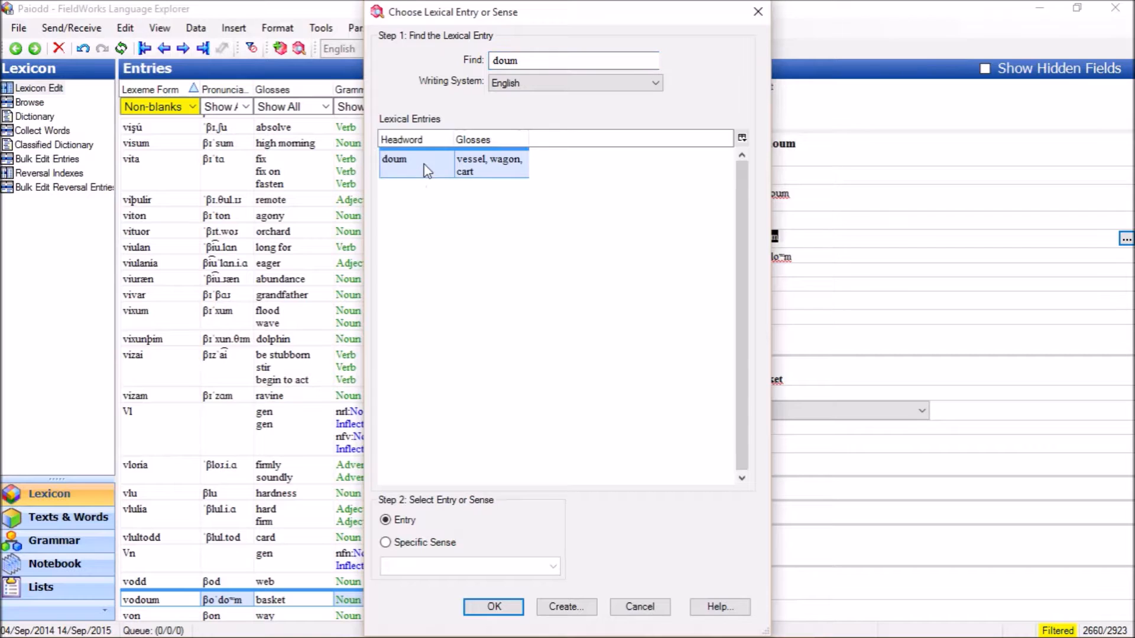
pyautogui.click(510, 606)
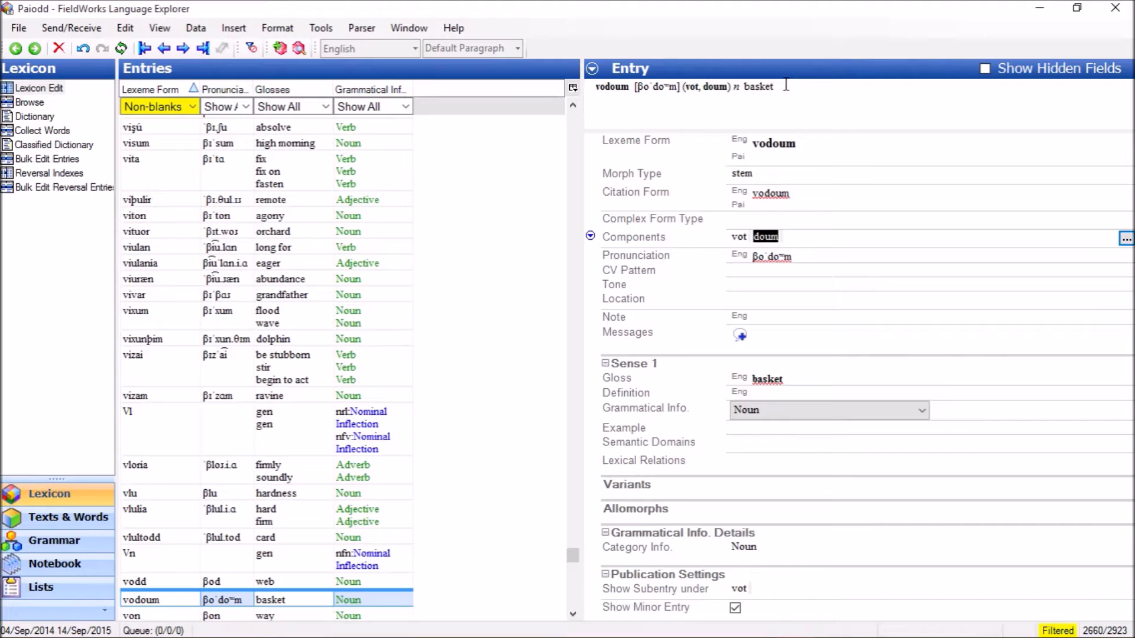
# - Set the complex form type of vodoum to Compound
pyautogui.click(800, 223)
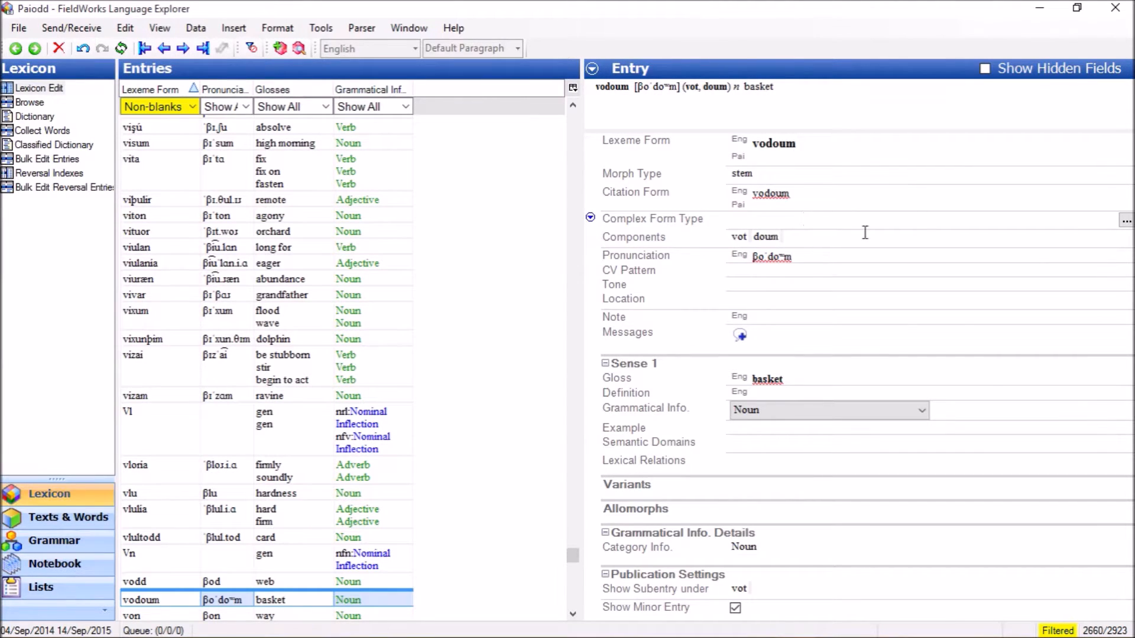
pyautogui.click(1126, 221)
pyautogui.click(122, 125)
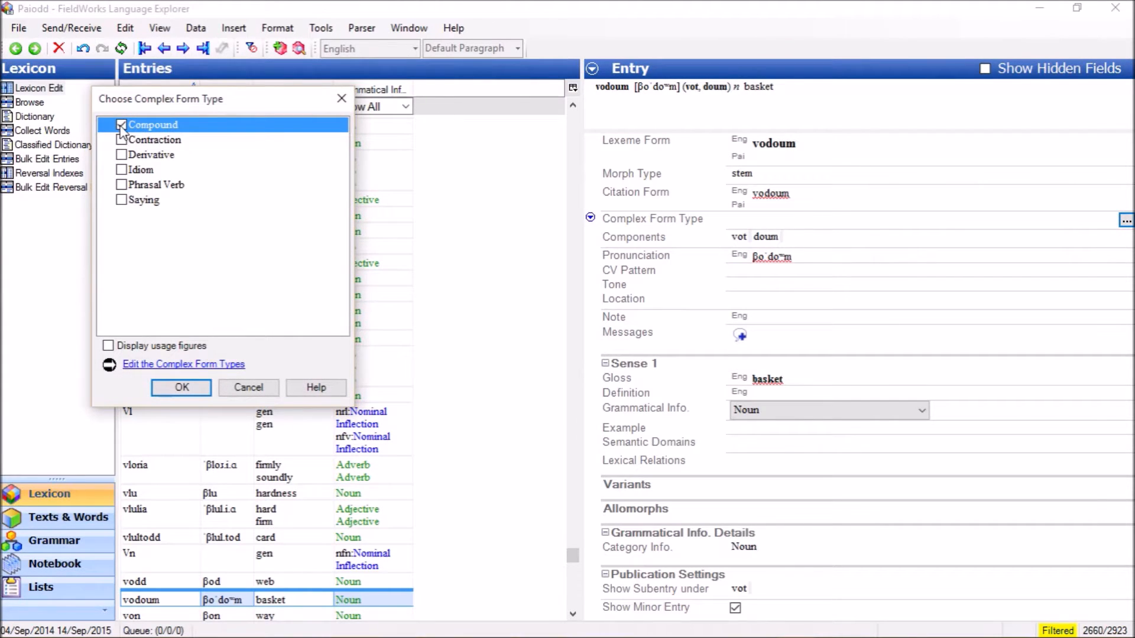
pyautogui.click(195, 395)
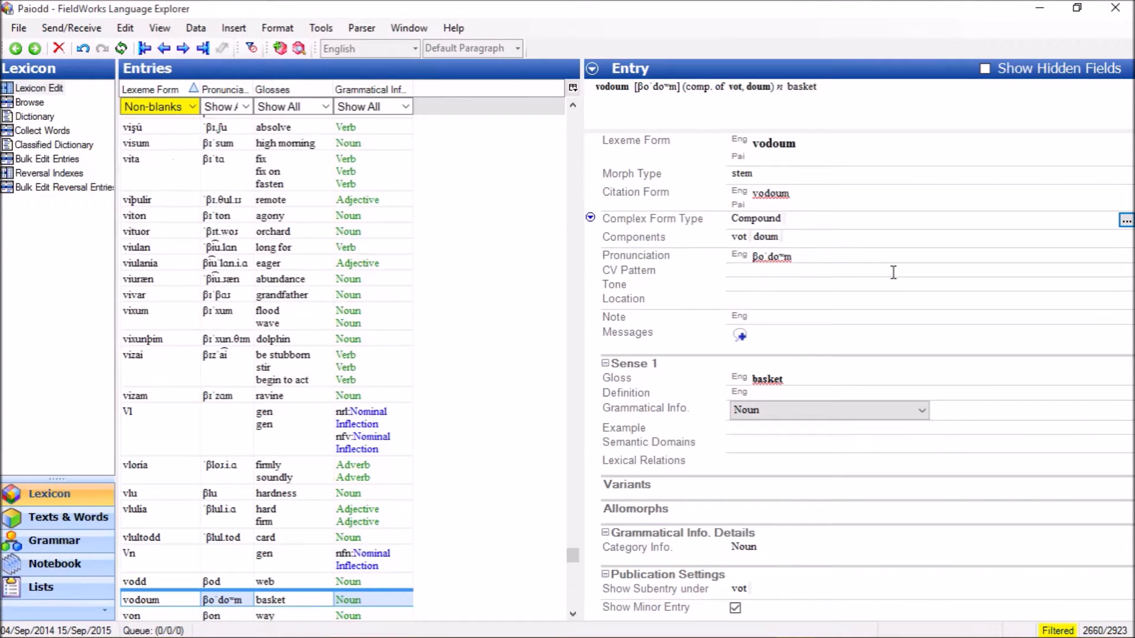
# - Examine the options of the Pronunciation and CV Pattern fields in the vodoum entry, including pronunciation field visibility
pyautogui.click(813, 259)
pyautogui.click(591, 254)
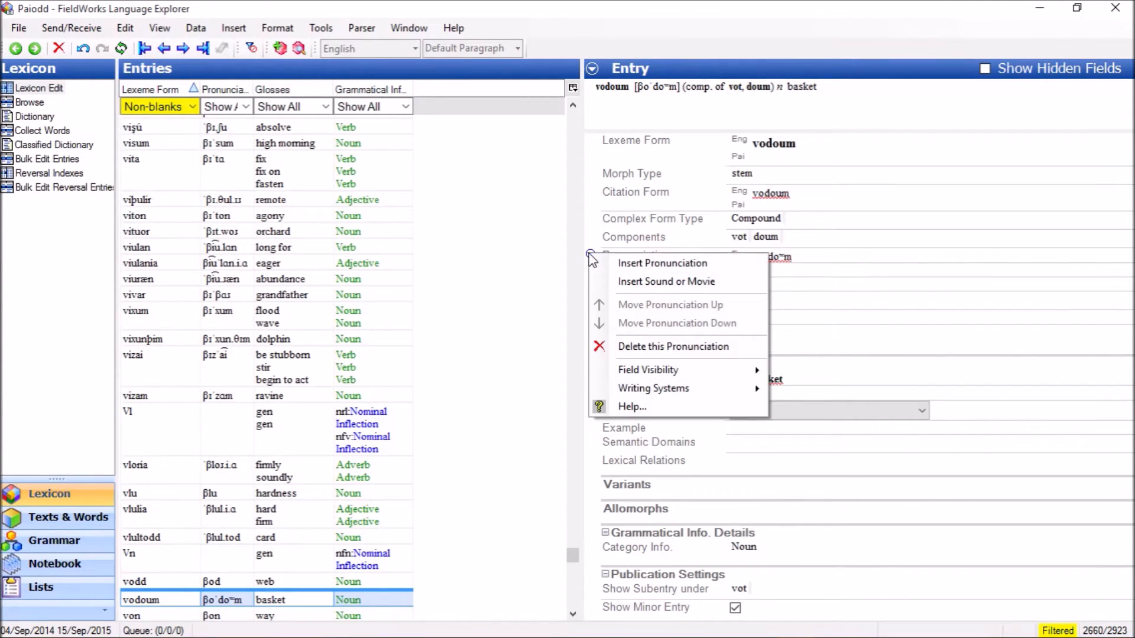
pyautogui.moveTo(718, 372)
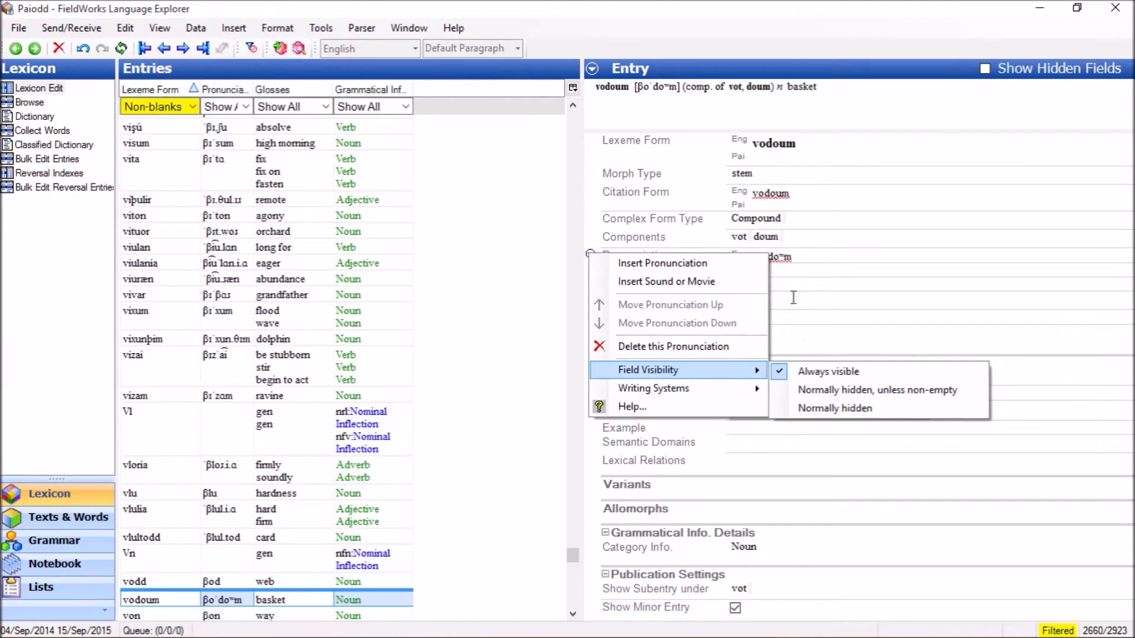
pyautogui.click(820, 257)
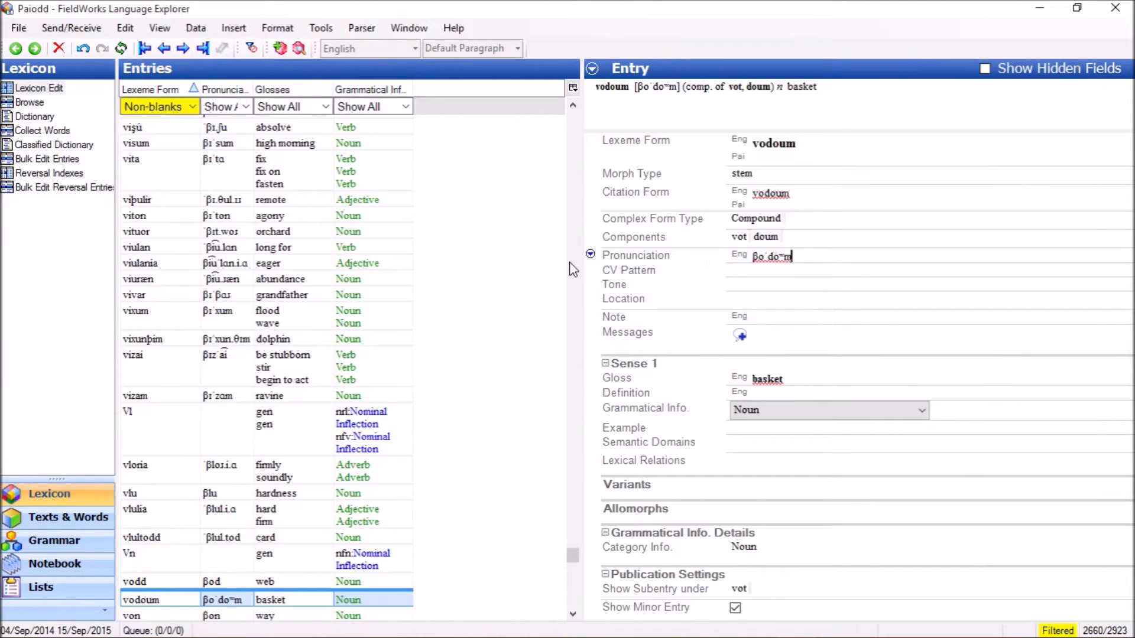
pyautogui.click(589, 255)
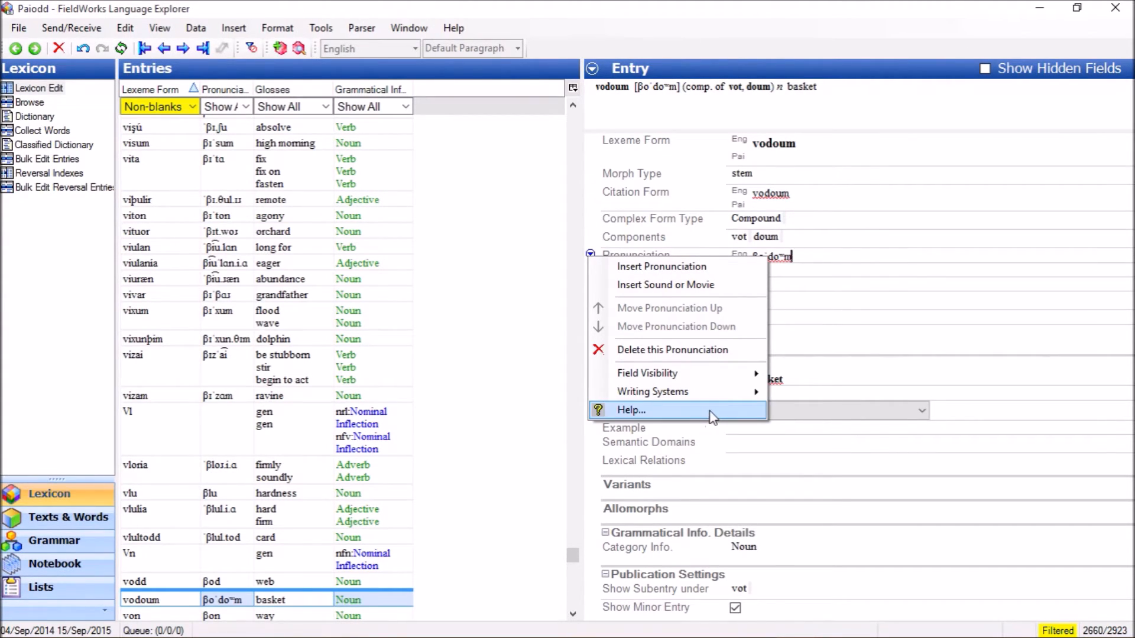
pyautogui.click(804, 258)
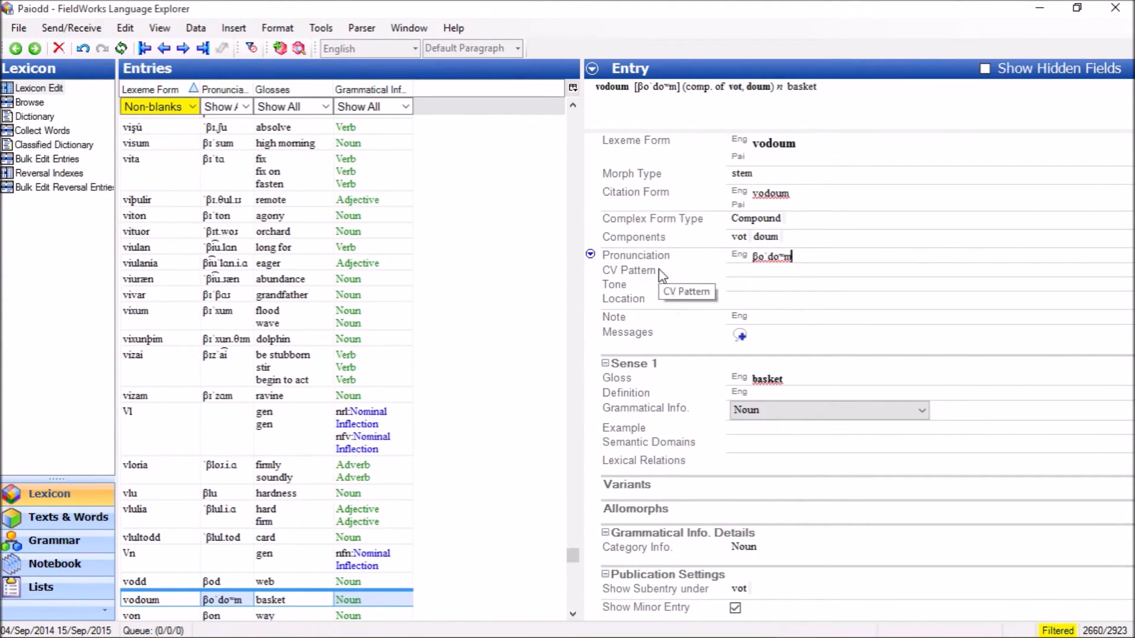
pyautogui.click(717, 276)
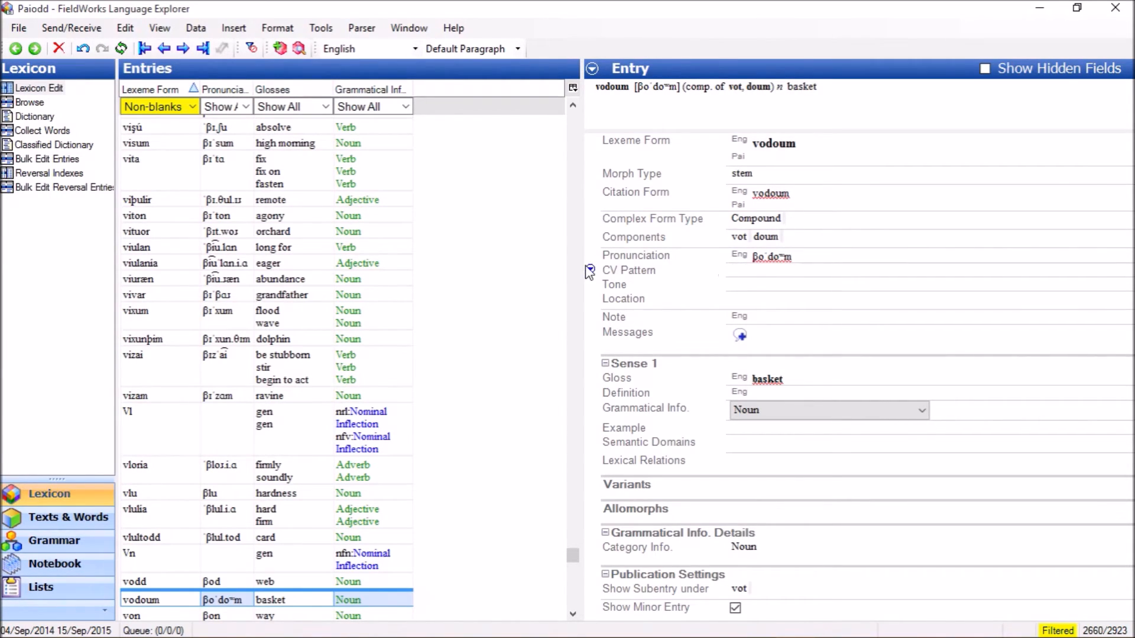
pyautogui.click(590, 271)
pyautogui.click(740, 269)
# - Try out tone values starting with "high", "lo" and "mi" in the Tone field of vodoum and clear them
pyautogui.click(763, 283)
pyautogui.write('high')
pyautogui.press('BackSpace')
pyautogui.press('BackSpace')
pyautogui.press('BackSpace')
pyautogui.press('BackSpace')
pyautogui.write('lo')
pyautogui.press('BackSpace')
pyautogui.press('BackSpace')
pyautogui.write('mi')
# - View the available choices for the Location field of vodoum and close the list without choosing one
pyautogui.click(750, 301)
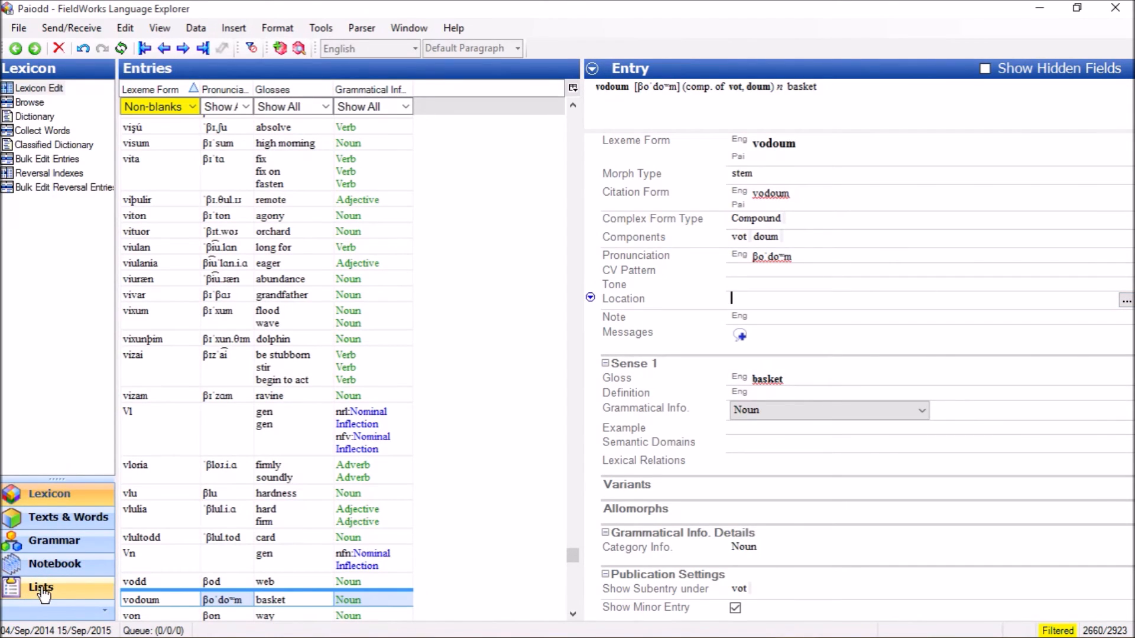
pyautogui.click(1126, 301)
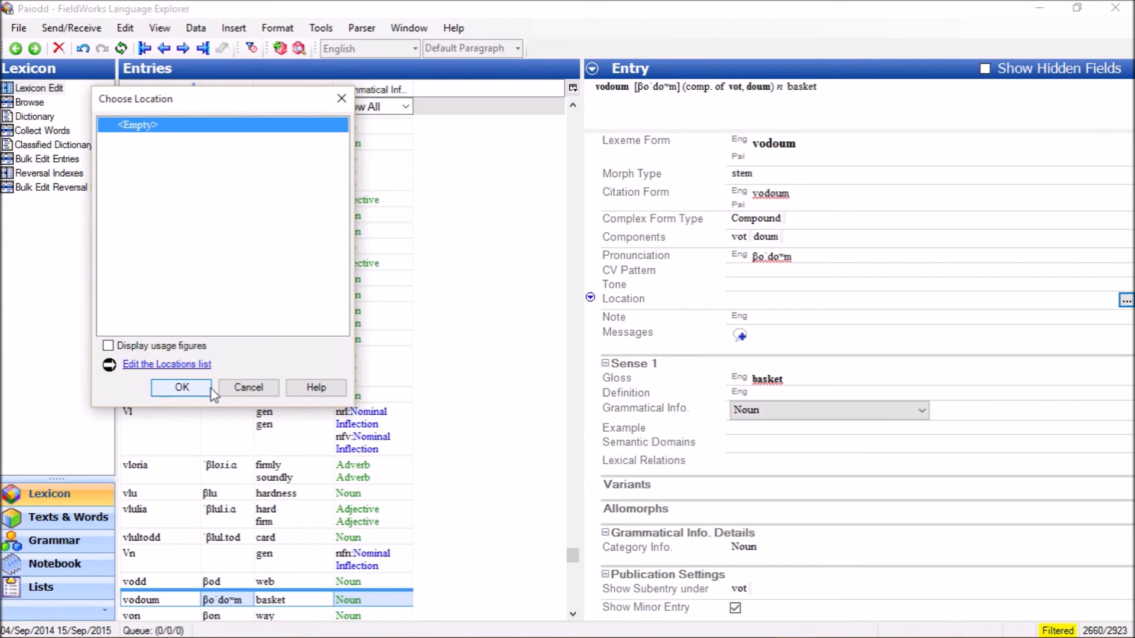
pyautogui.click(248, 385)
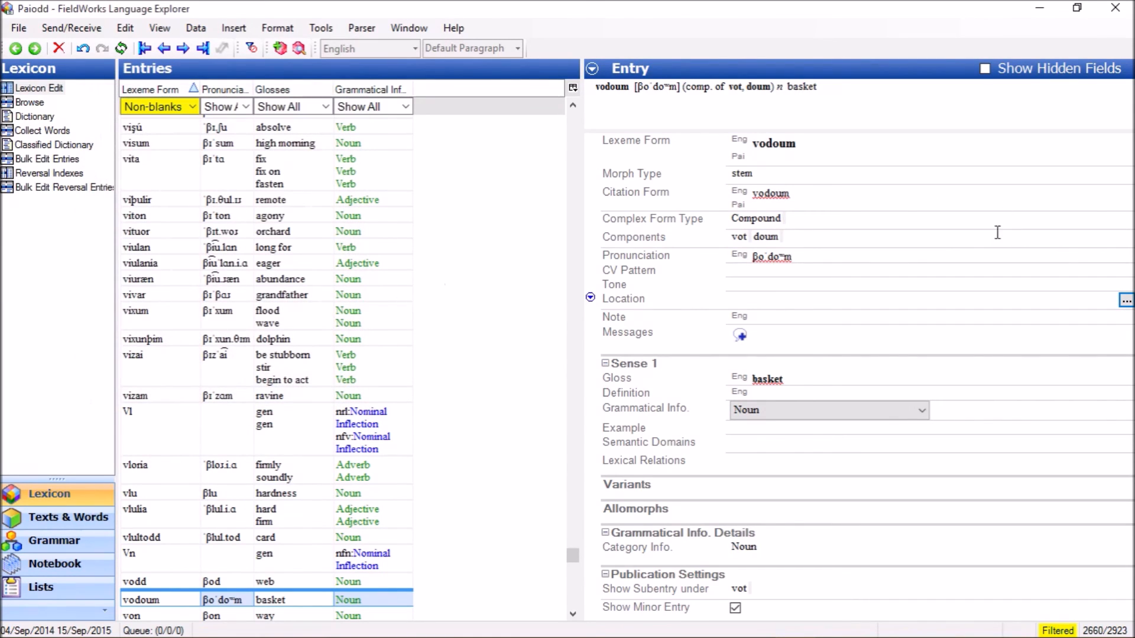